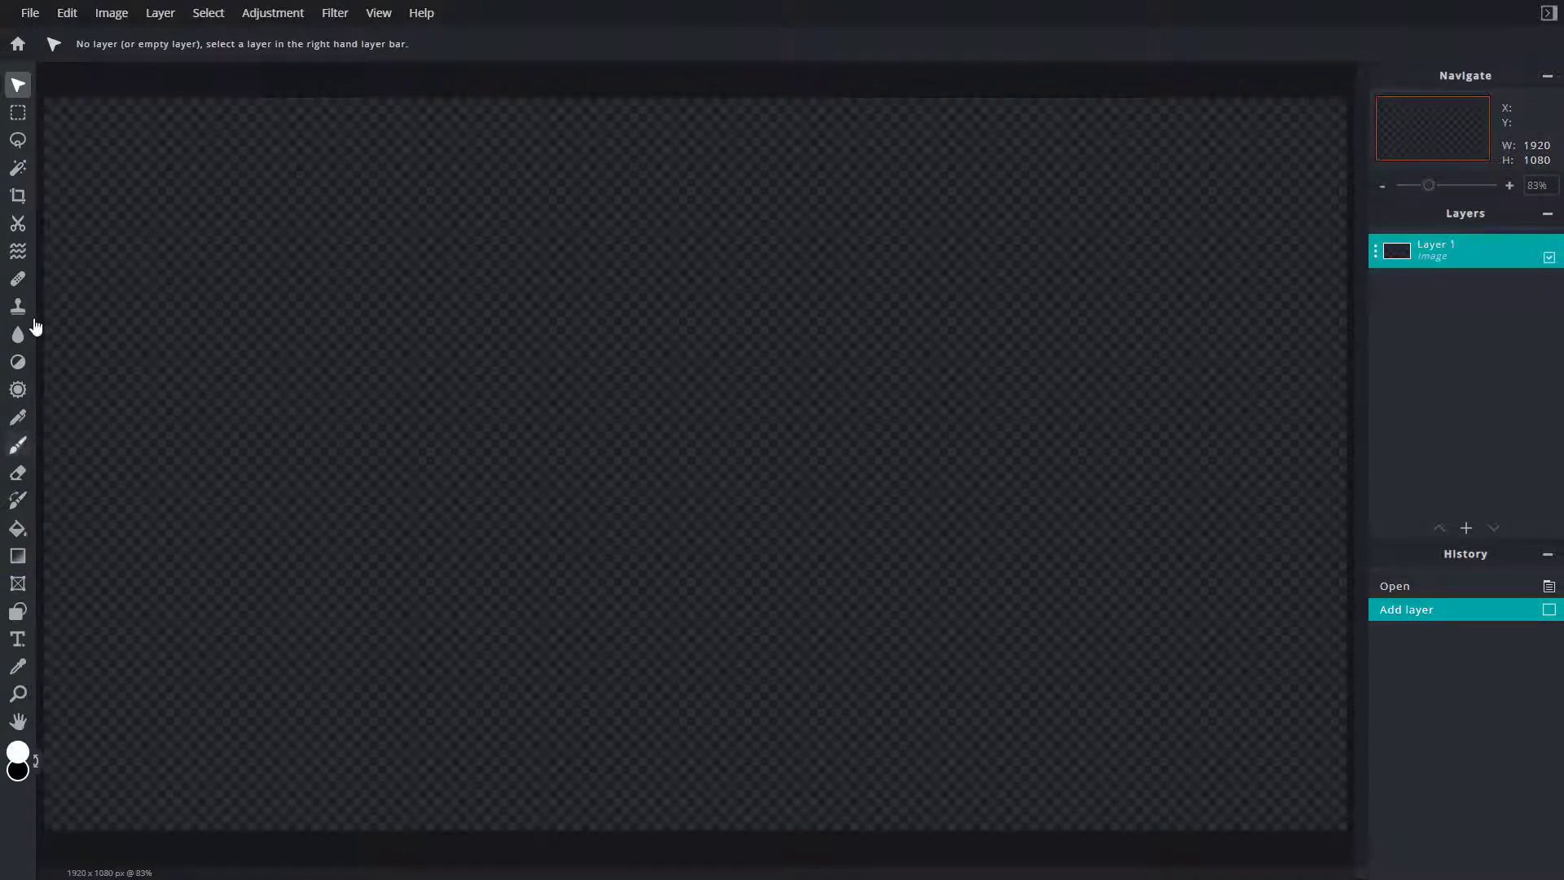
Draw a white rectangle with the Shape tool and nudge it slightly left.
click(20, 612)
click(1083, 769)
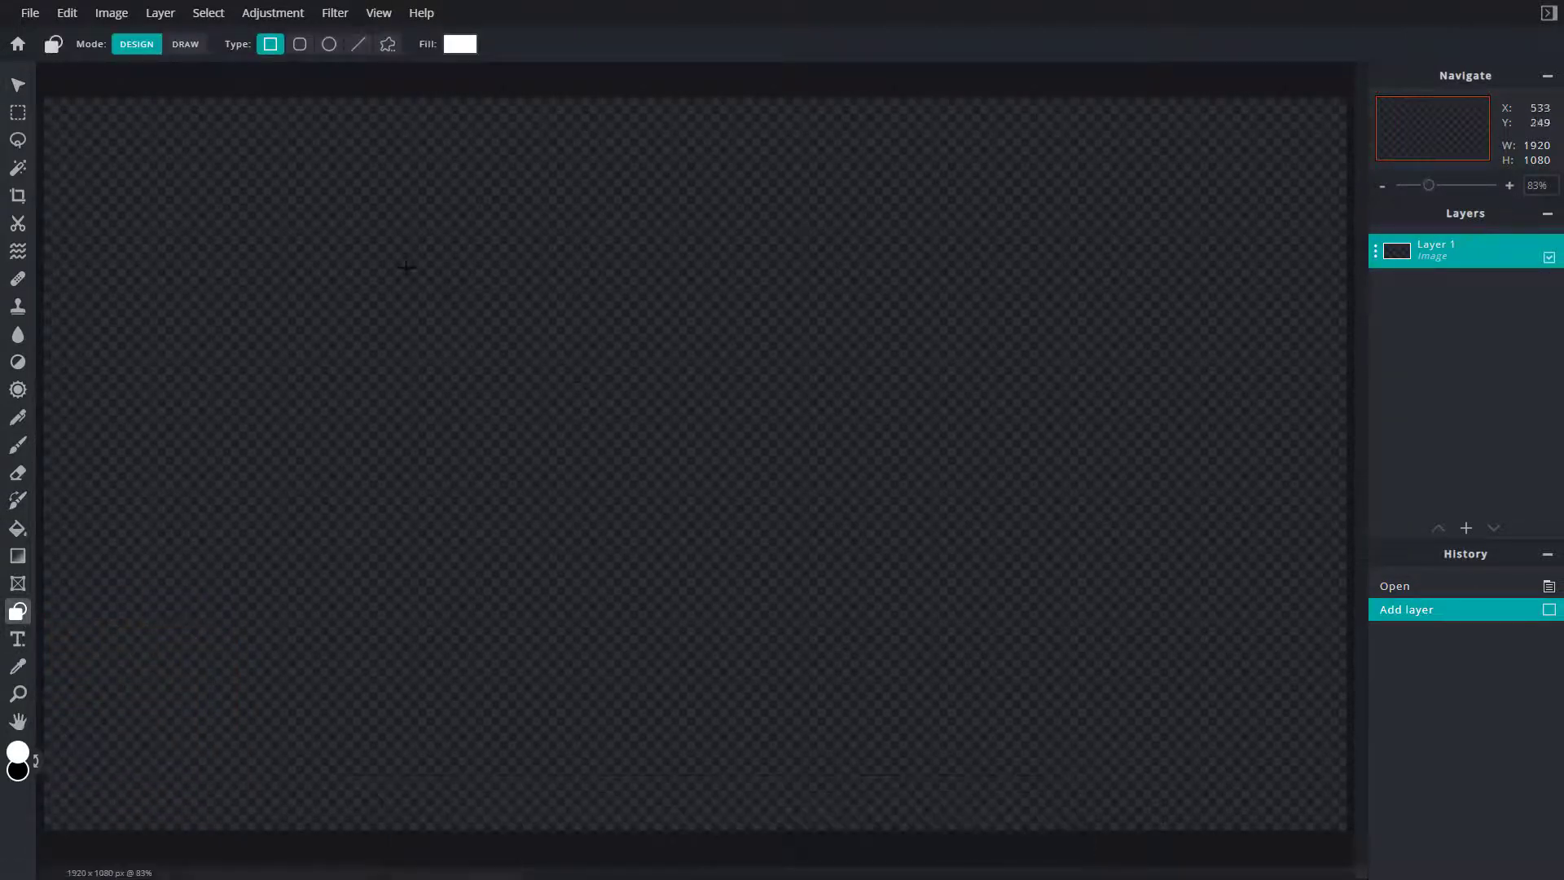
drag(405, 265, 795, 525)
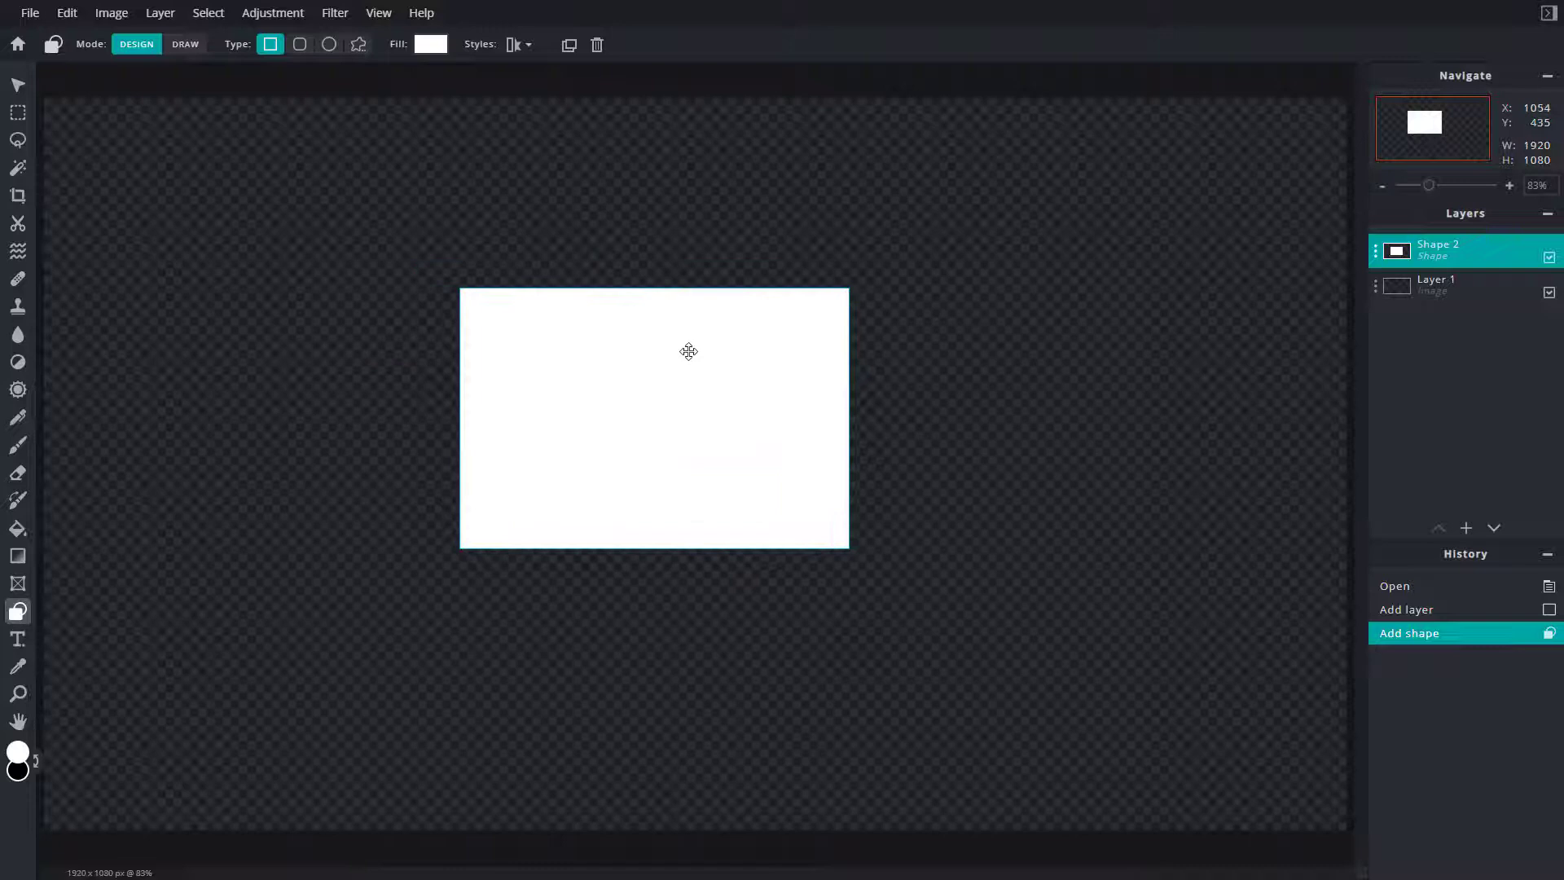
drag(710, 382, 646, 382)
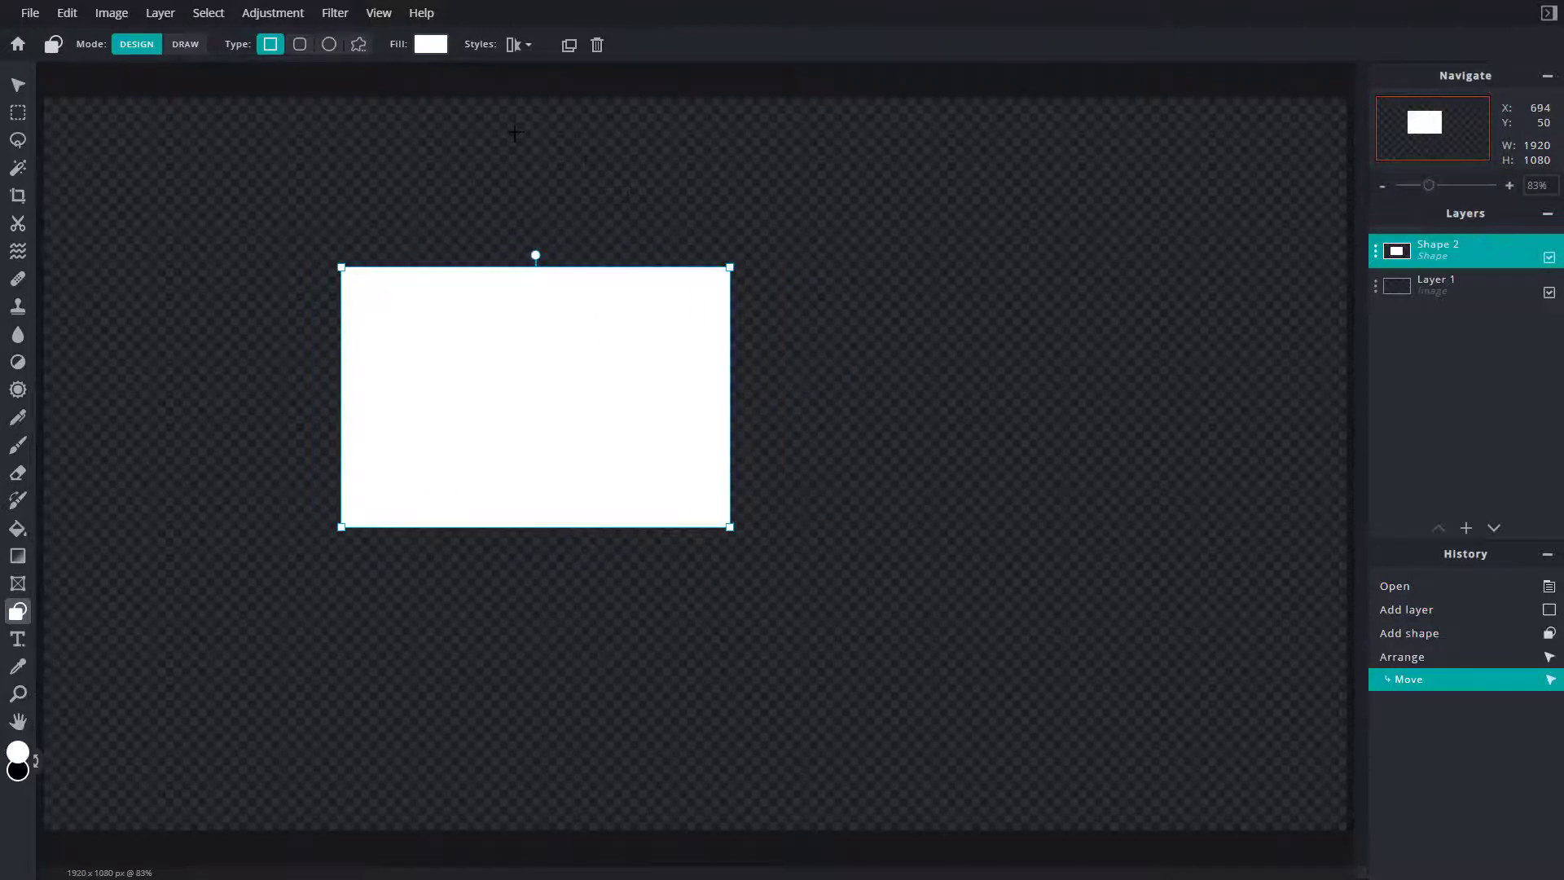
Draw a second white rectangle overlapping the first and shift it slightly right.
drag(515, 132, 917, 370)
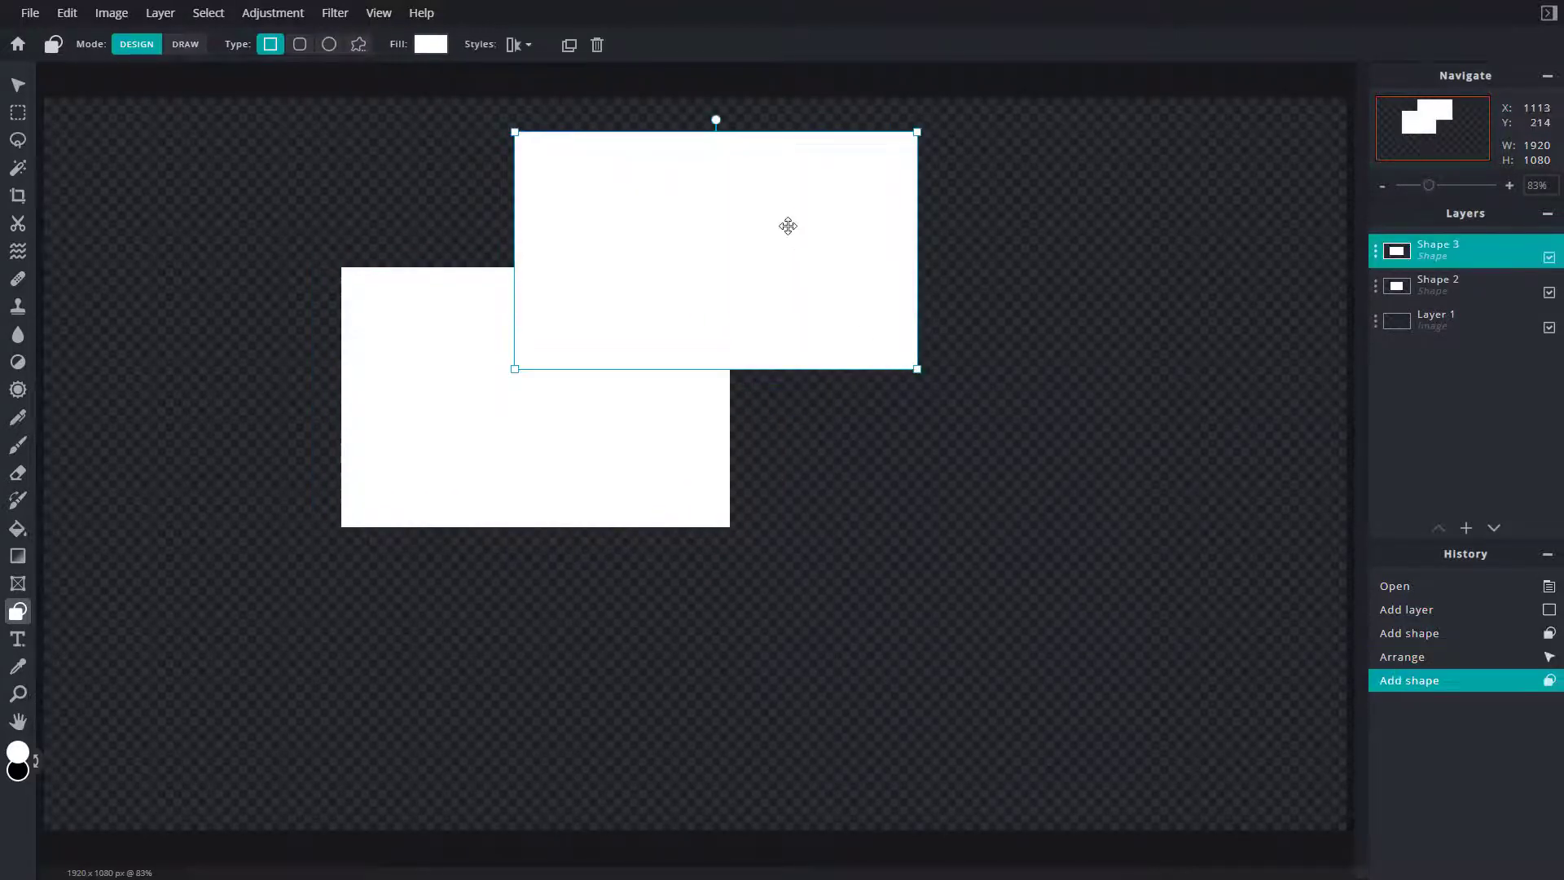
drag(788, 225, 841, 225)
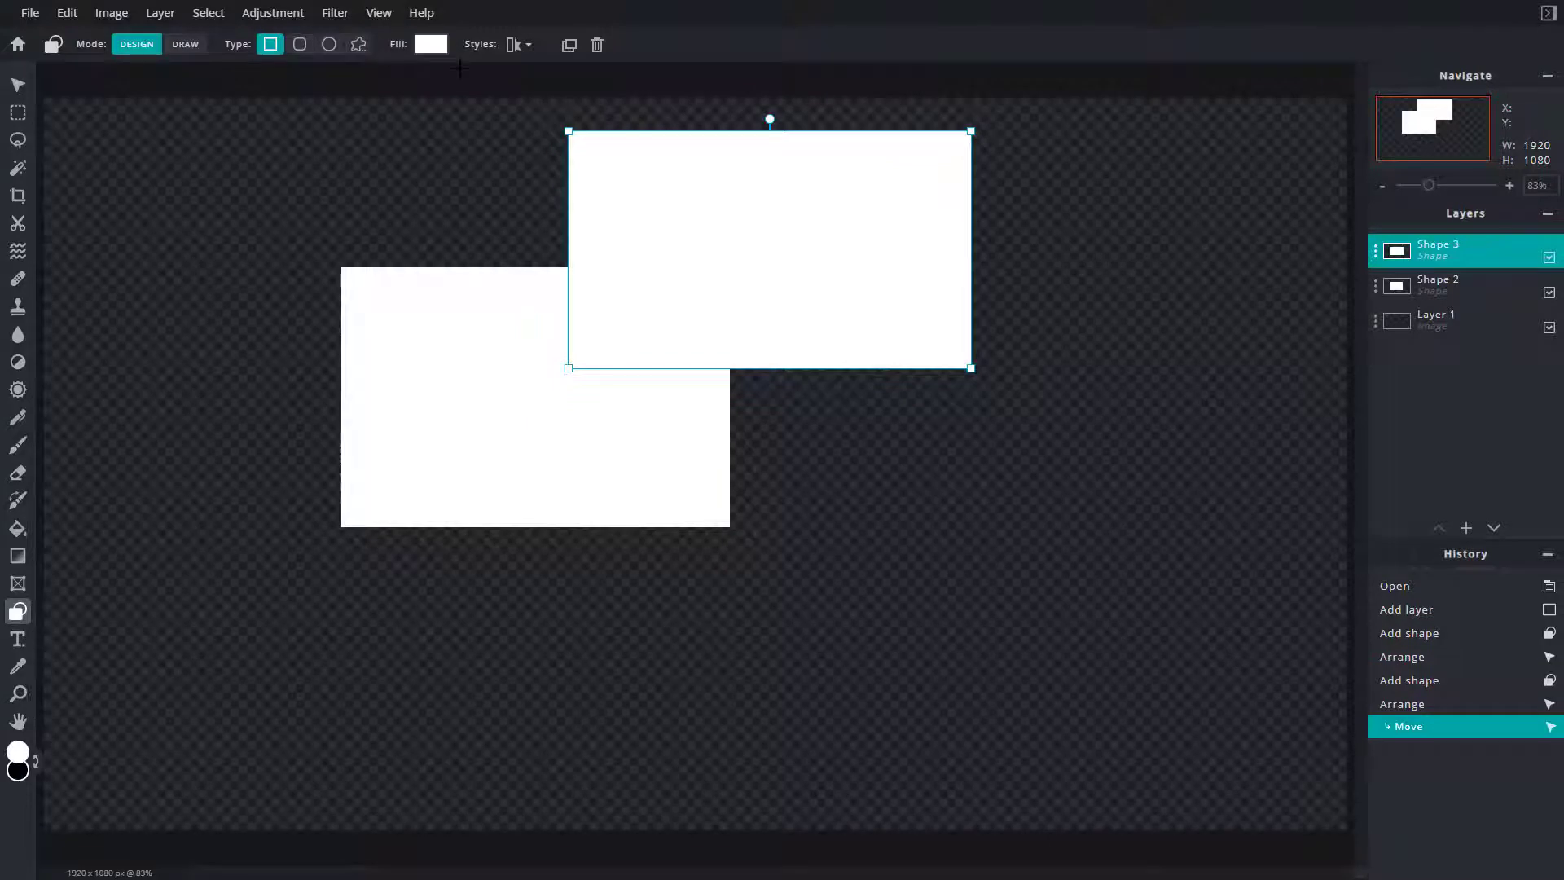
Fill the upper rectangle with red from the colour picker.
click(436, 51)
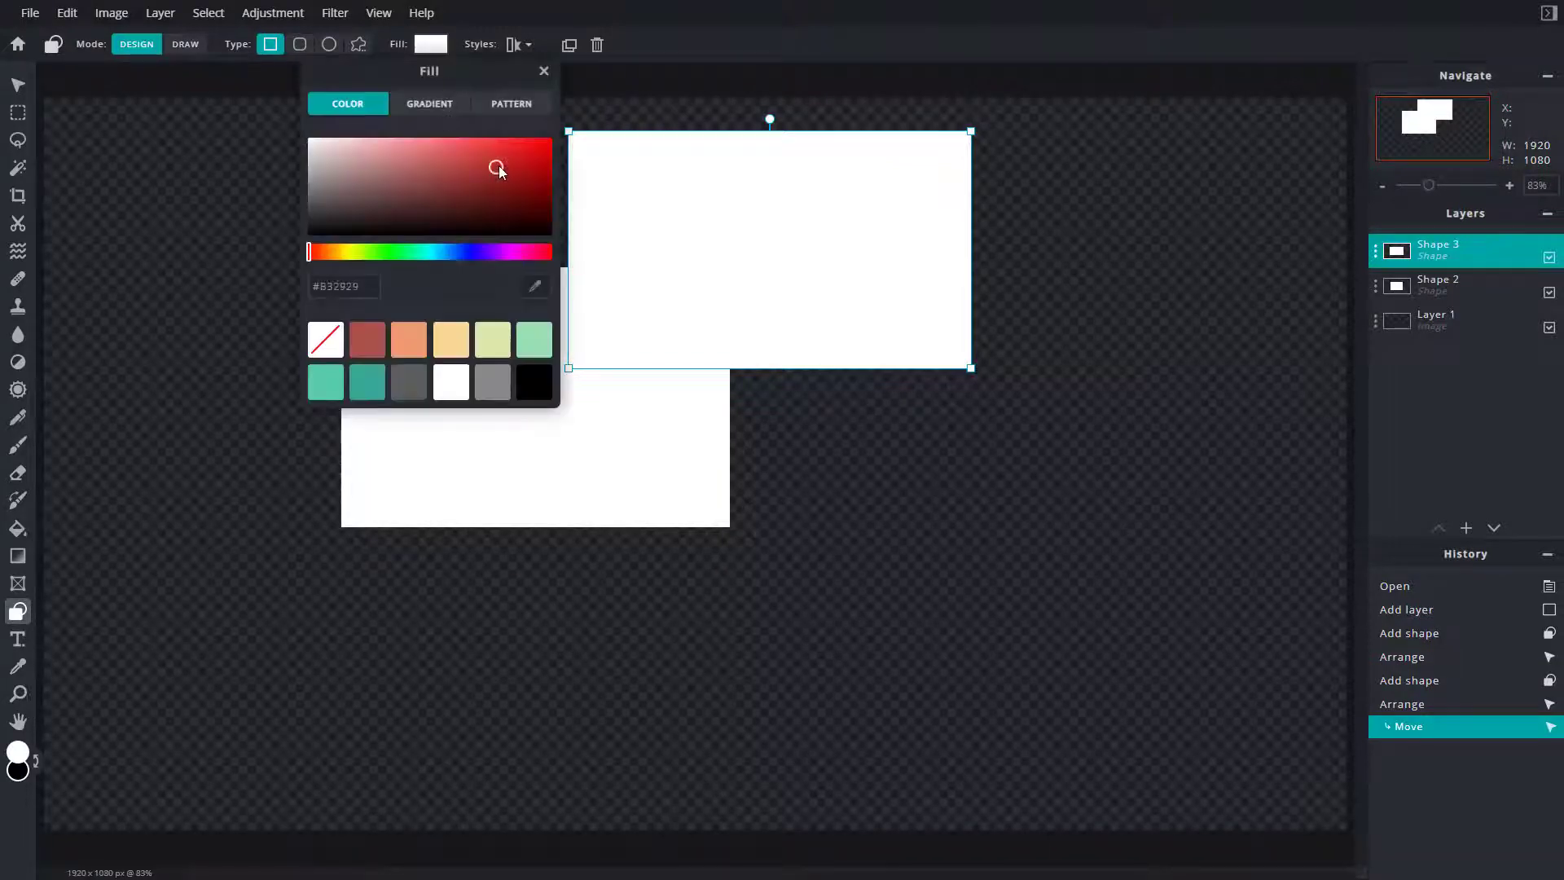
click(550, 139)
click(745, 269)
Reposition the rectangles so the red one overlaps the white one's upper-right area.
click(663, 377)
click(749, 224)
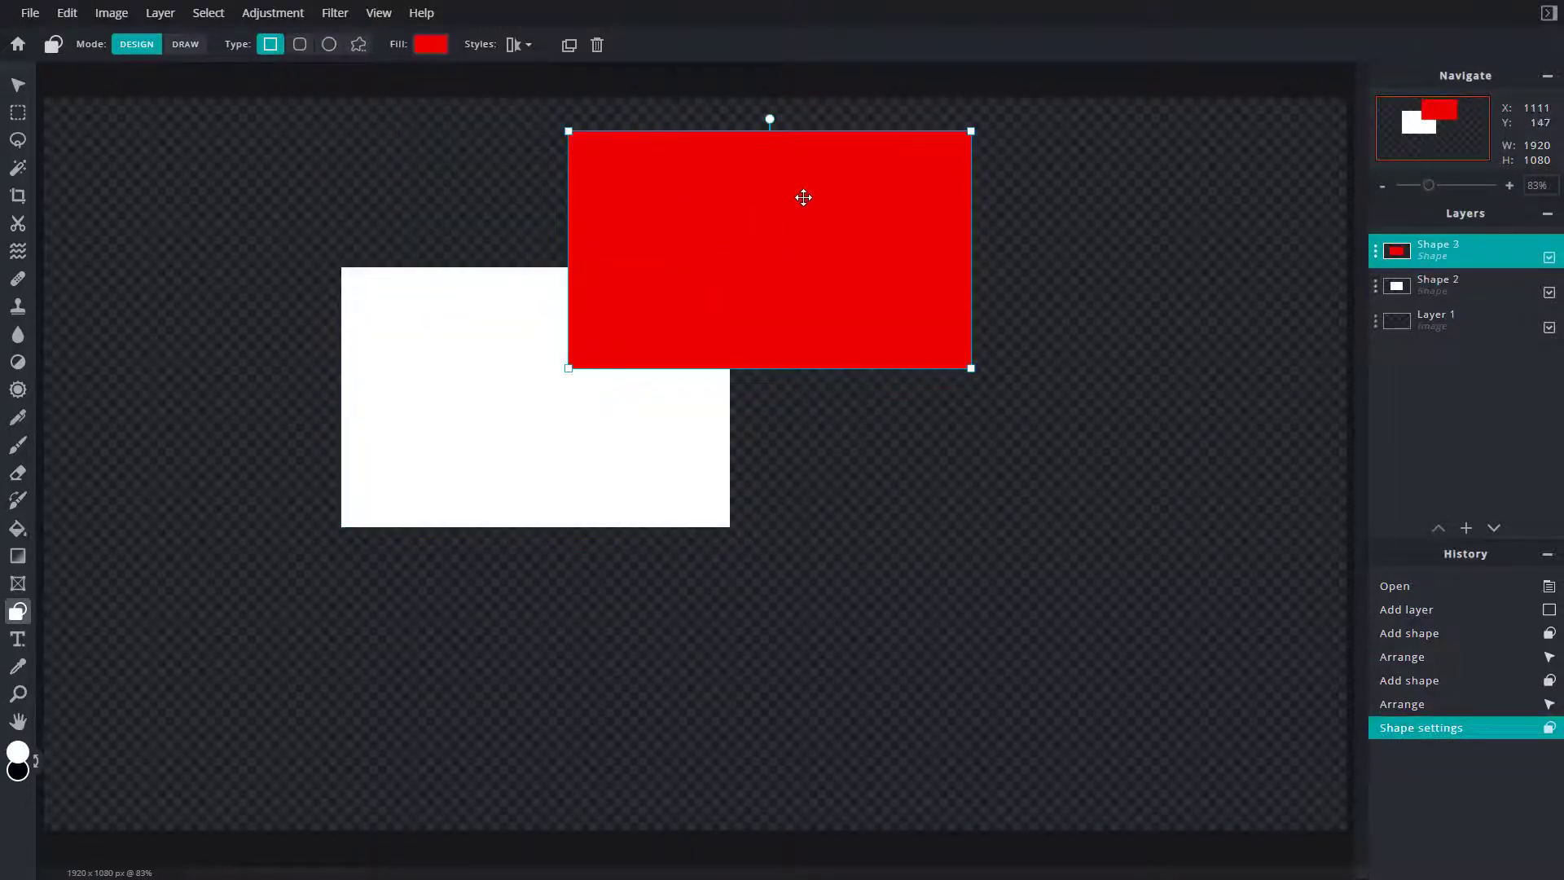
mouse_move(904, 206)
mouse_down()
mouse_move(843, 203)
mouse_move(830, 248)
mouse_up()
drag(526, 506, 510, 520)
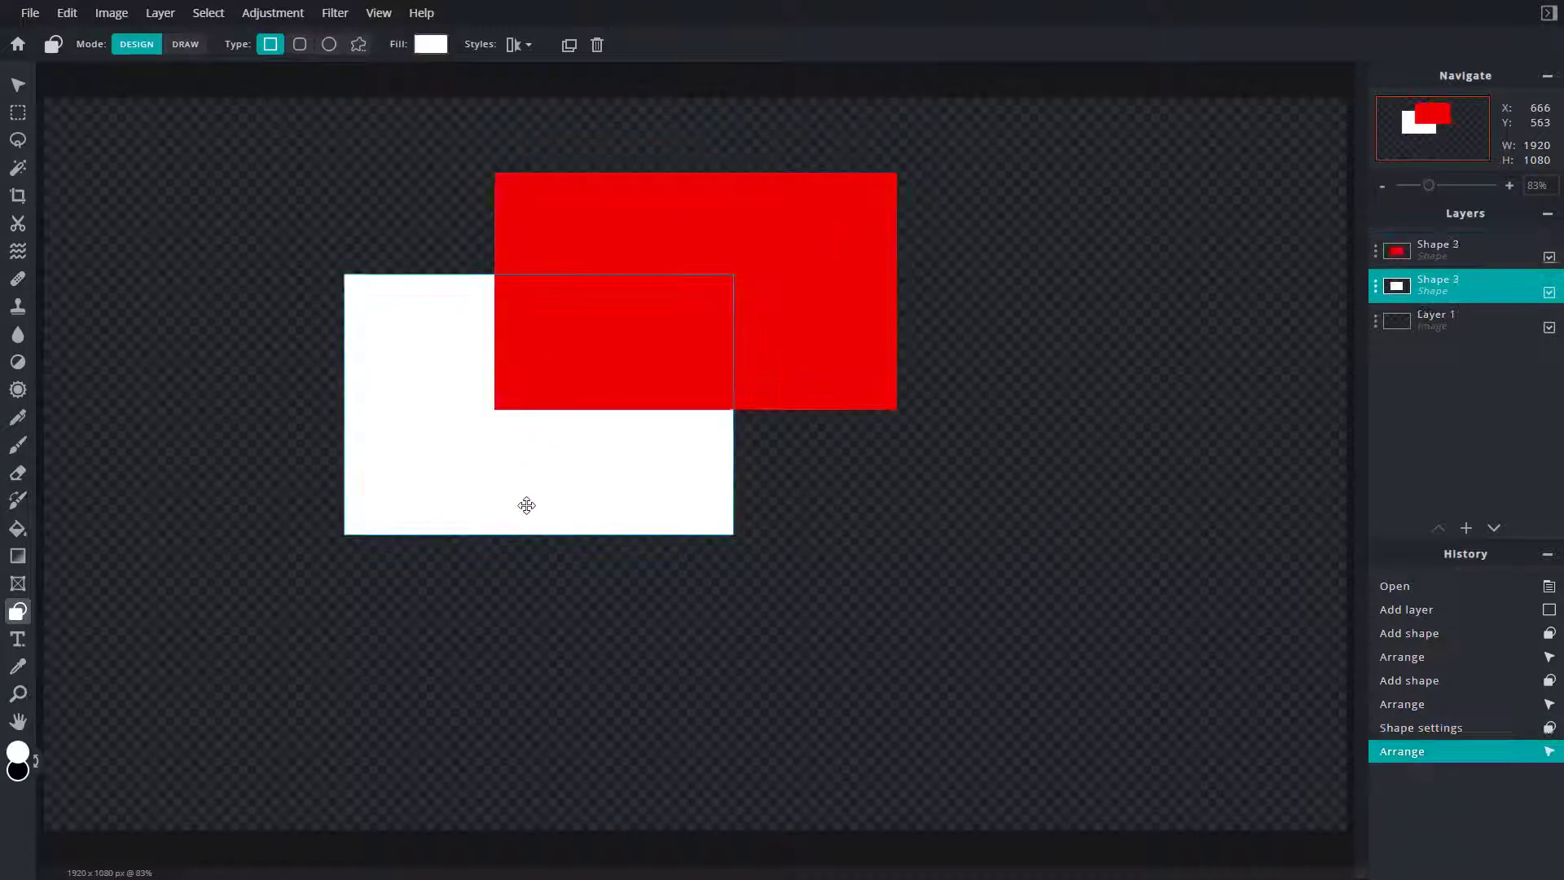
drag(775, 366, 779, 317)
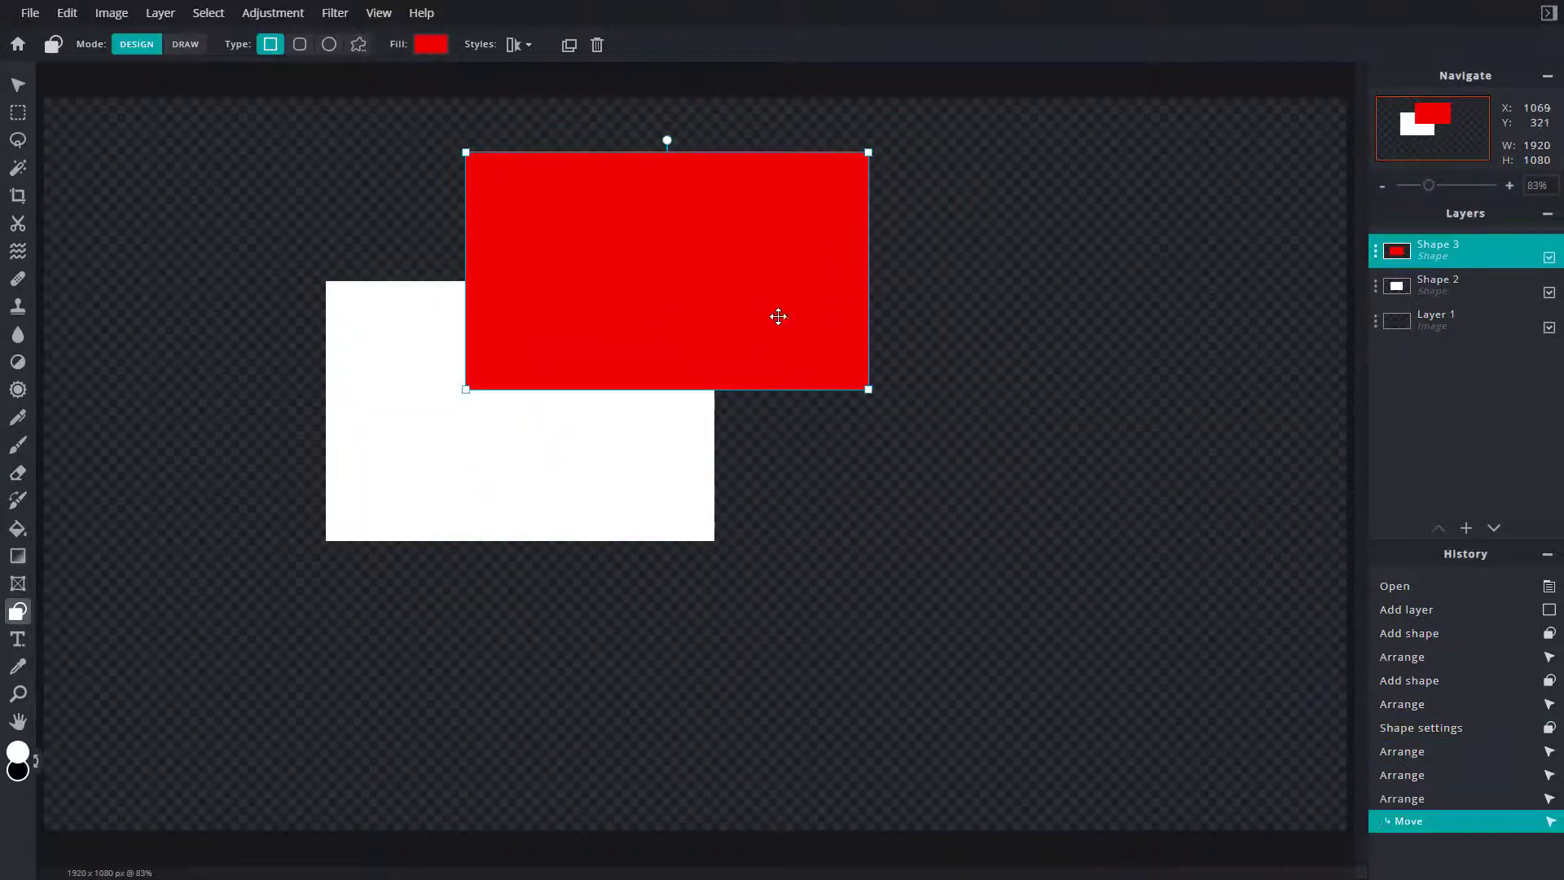
Move Shape 2 above Shape 3 and place the white rectangle over the red one's lower-left.
click(1439, 293)
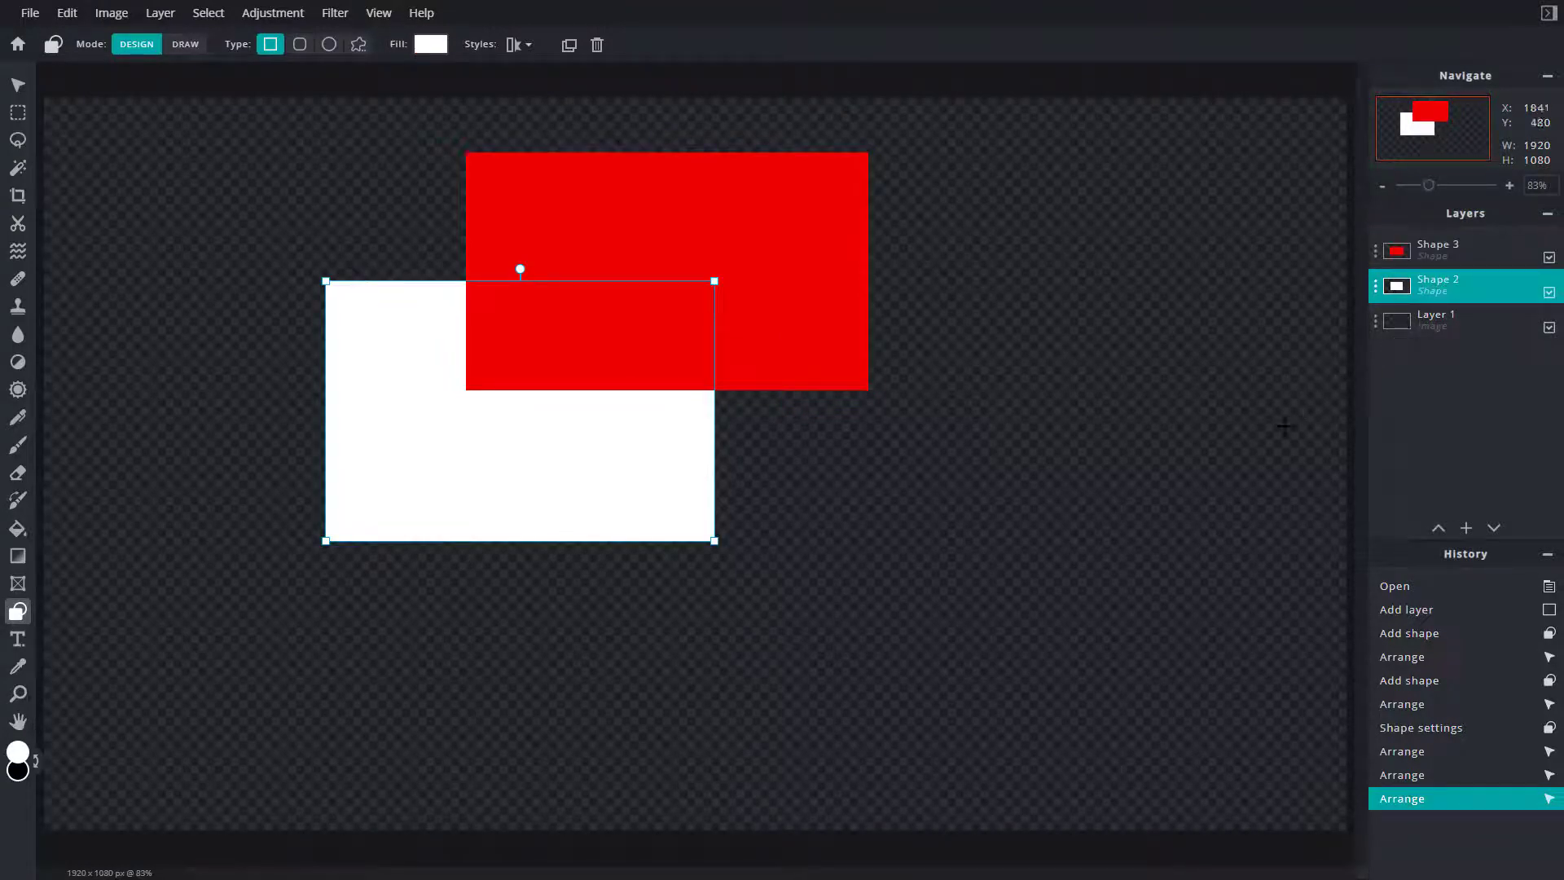
mouse_move(628, 439)
mouse_down()
mouse_move(724, 343)
mouse_move(653, 418)
mouse_up()
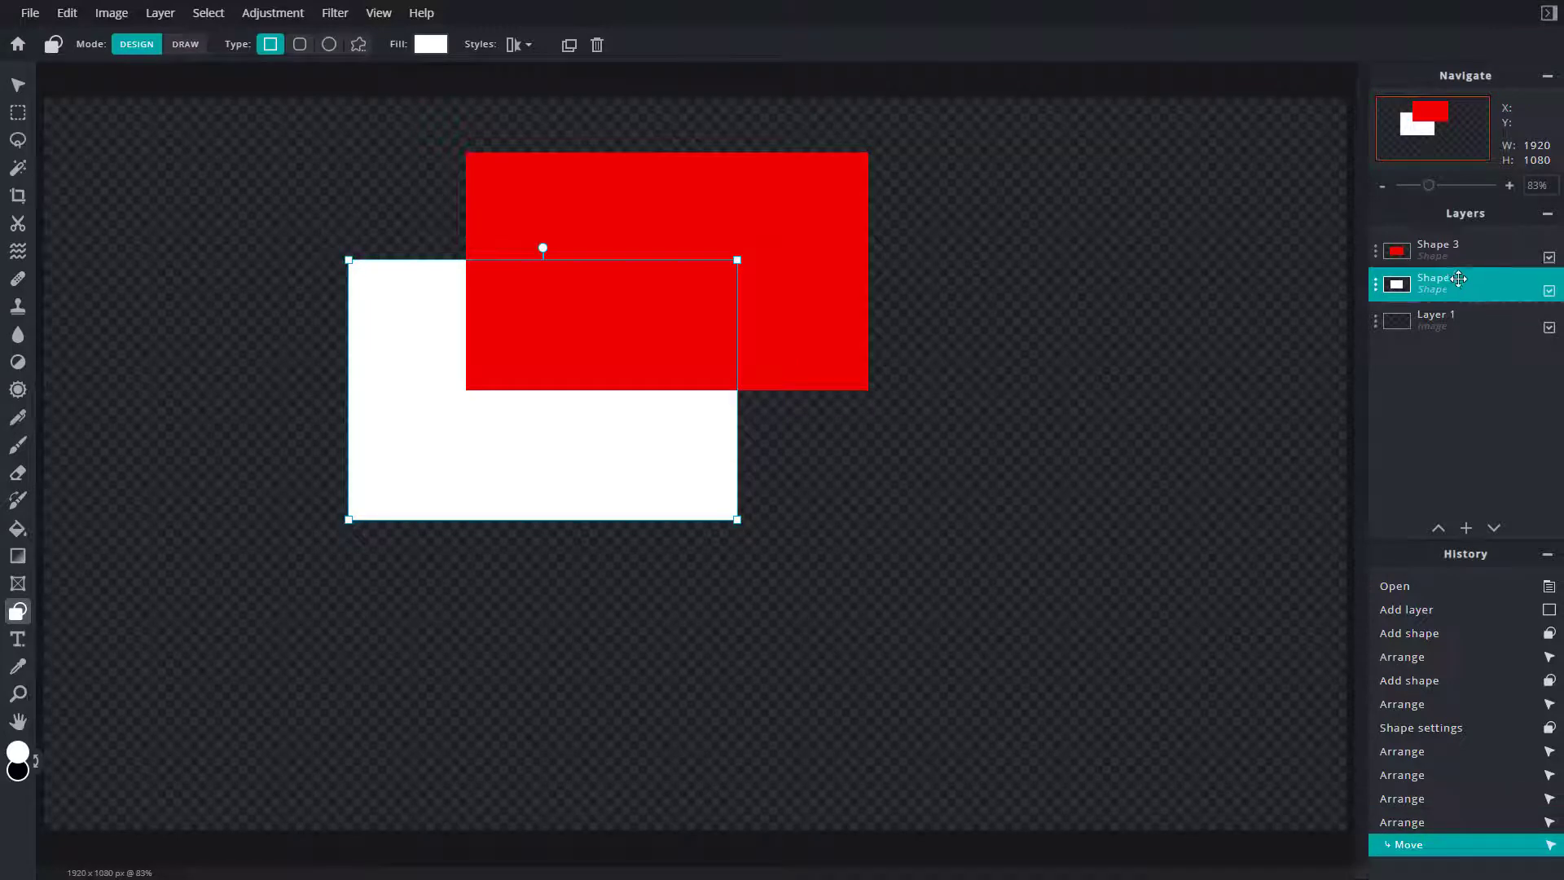
drag(1460, 285, 1455, 248)
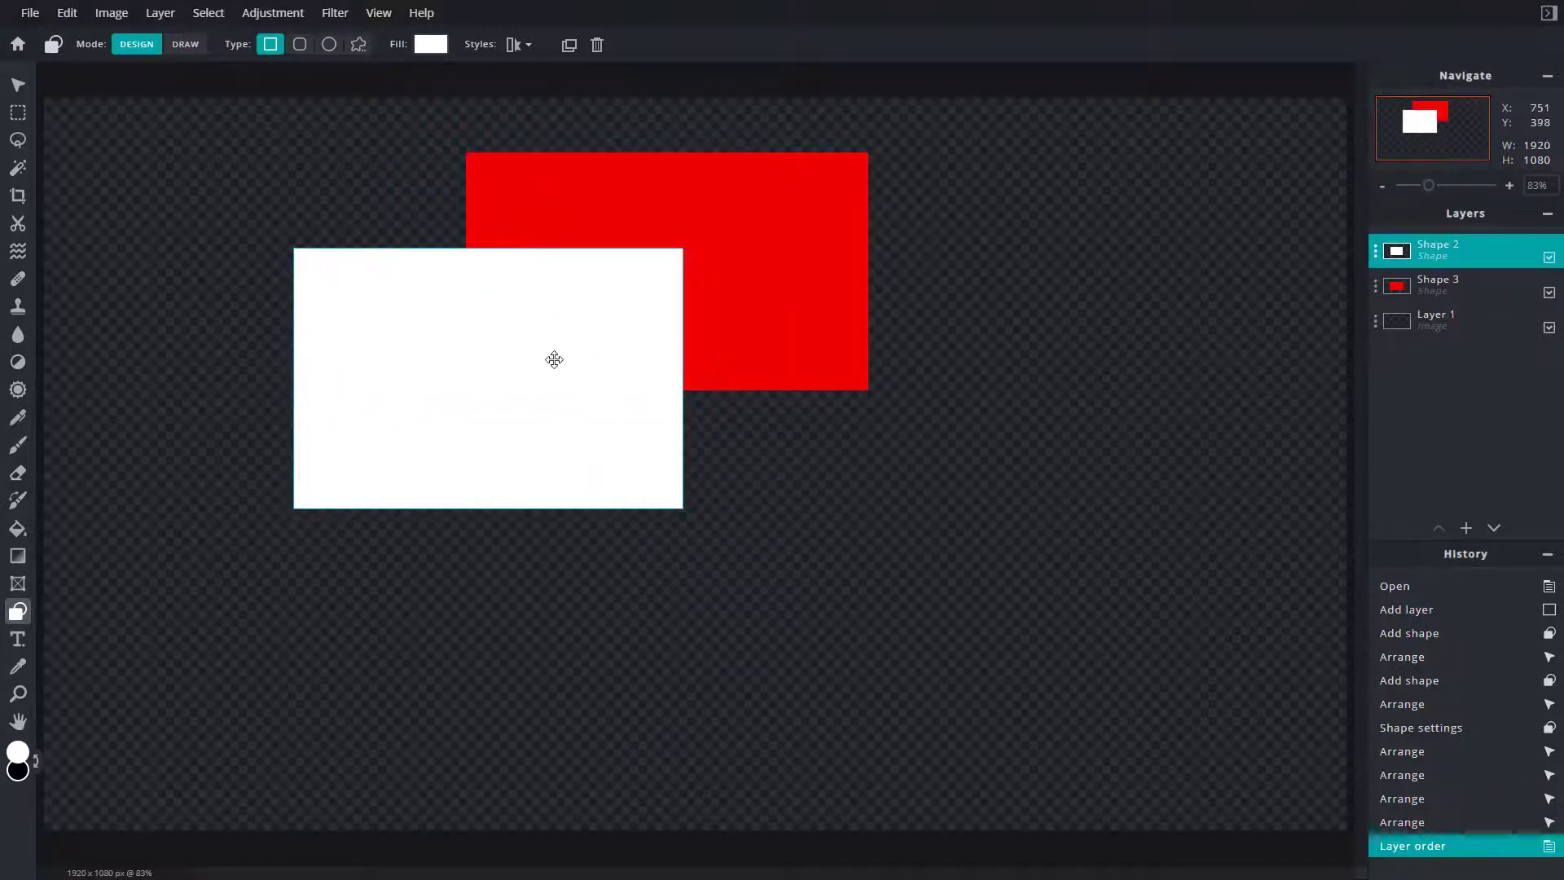
drag(608, 377, 600, 368)
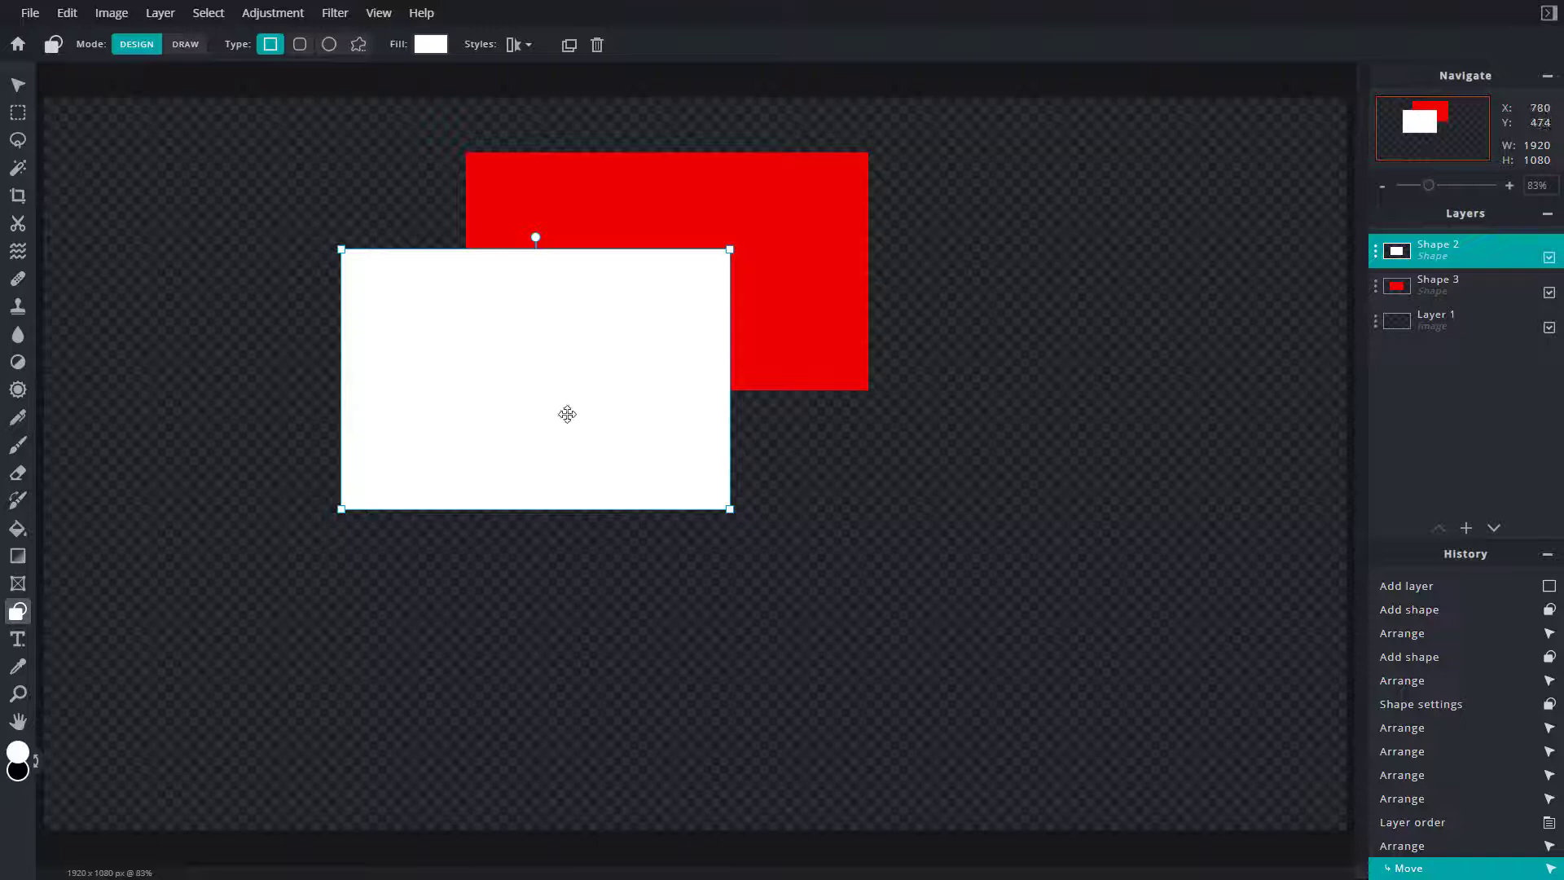
Open the 21 - Copy.jpg lakeside sunset photo from the File menu.
click(26, 17)
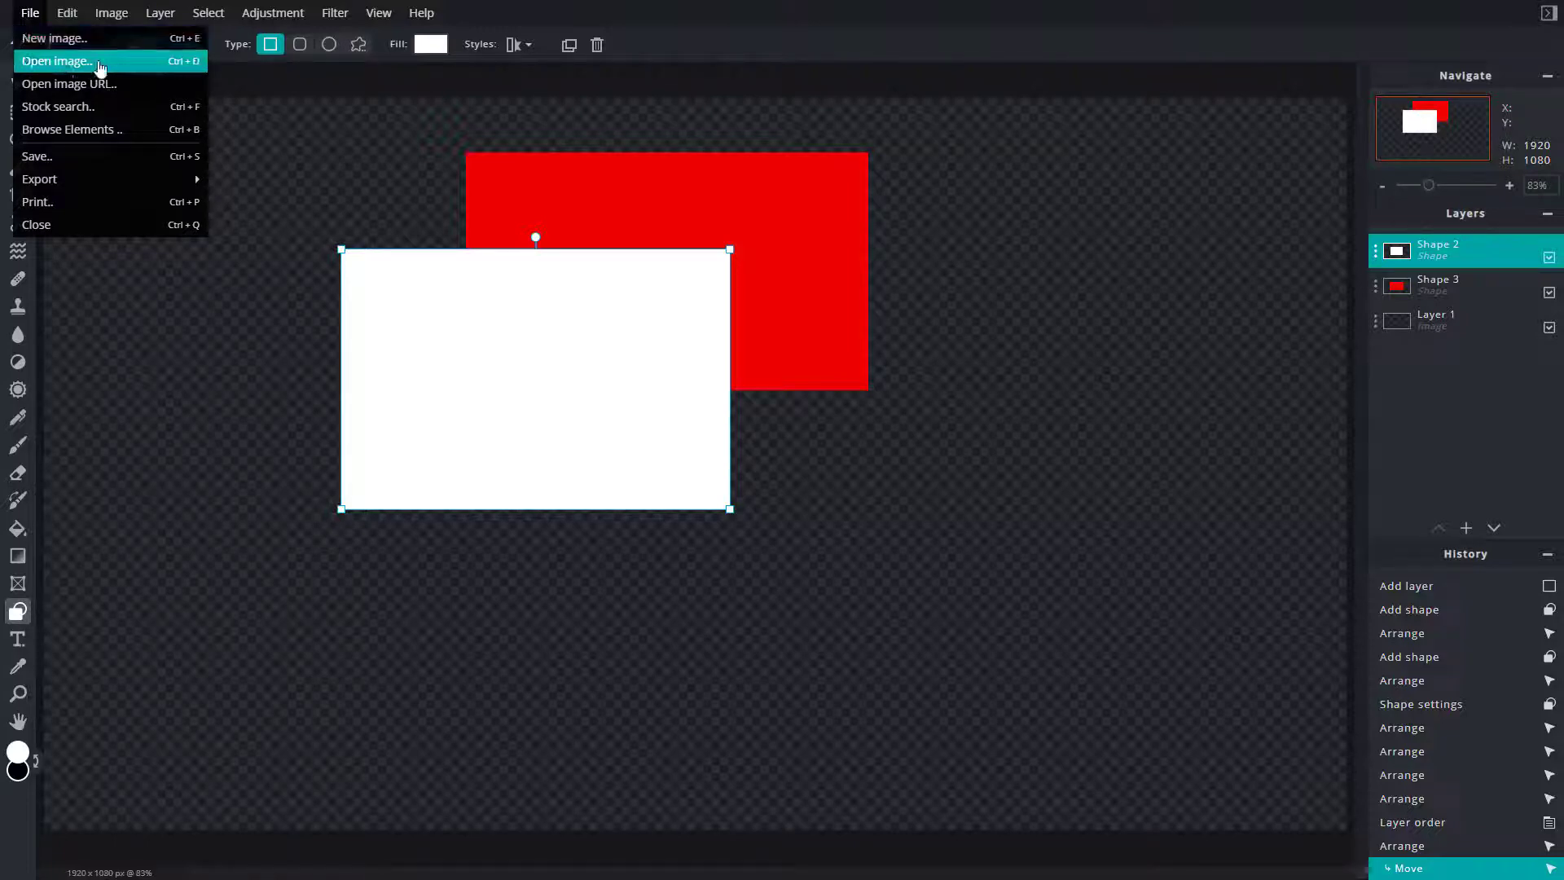
click(99, 68)
double_click(517, 146)
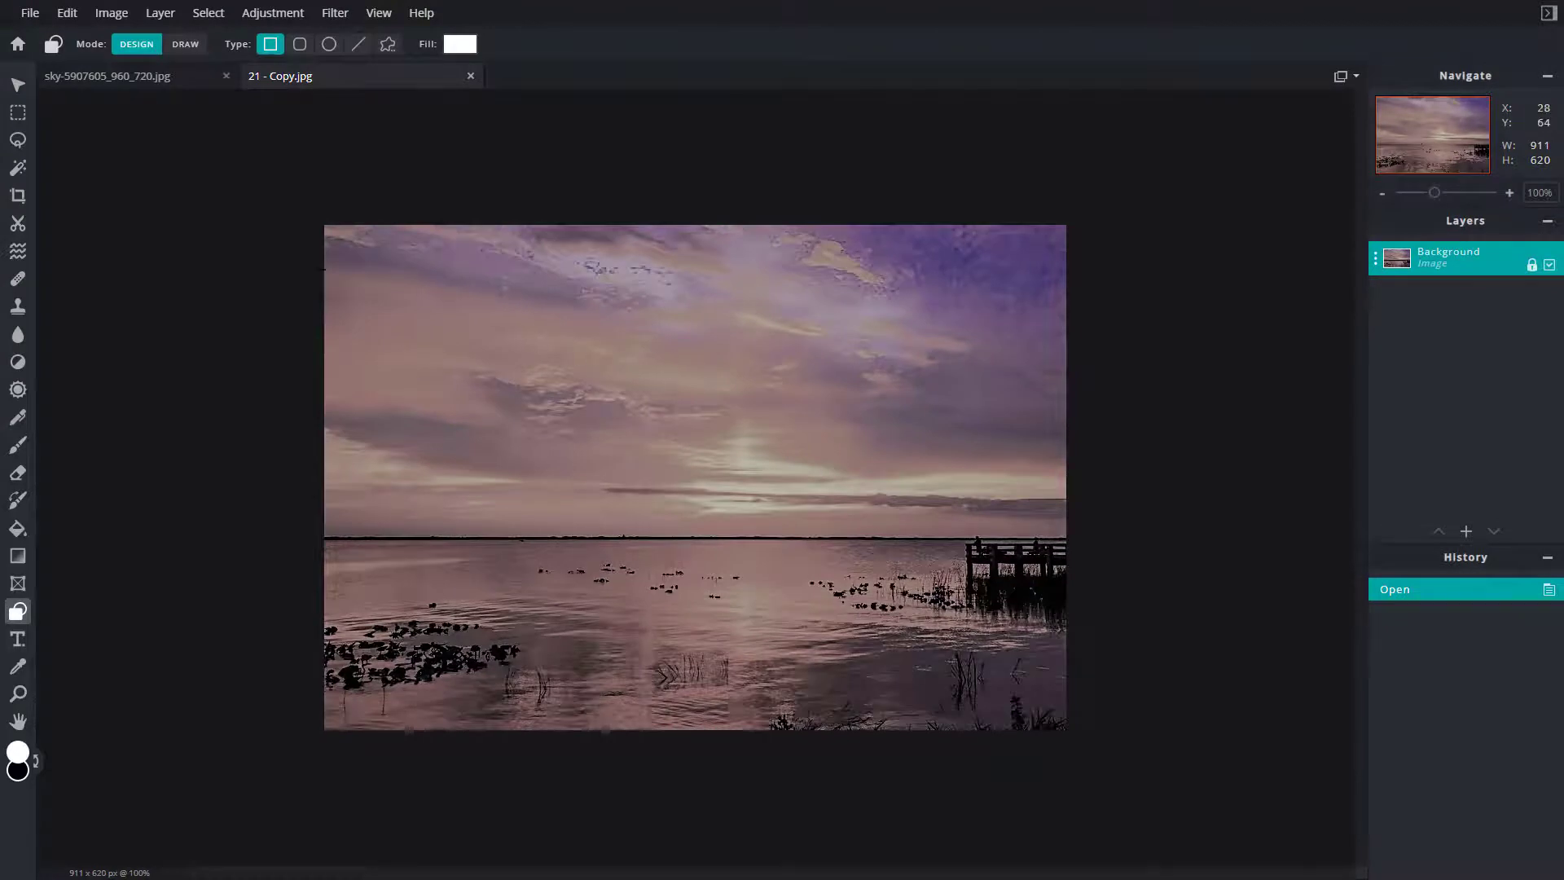
Marquee-select a rectangle around the photo's horizon and copy it with Ctrl+C.
click(19, 114)
drag(545, 366, 971, 604)
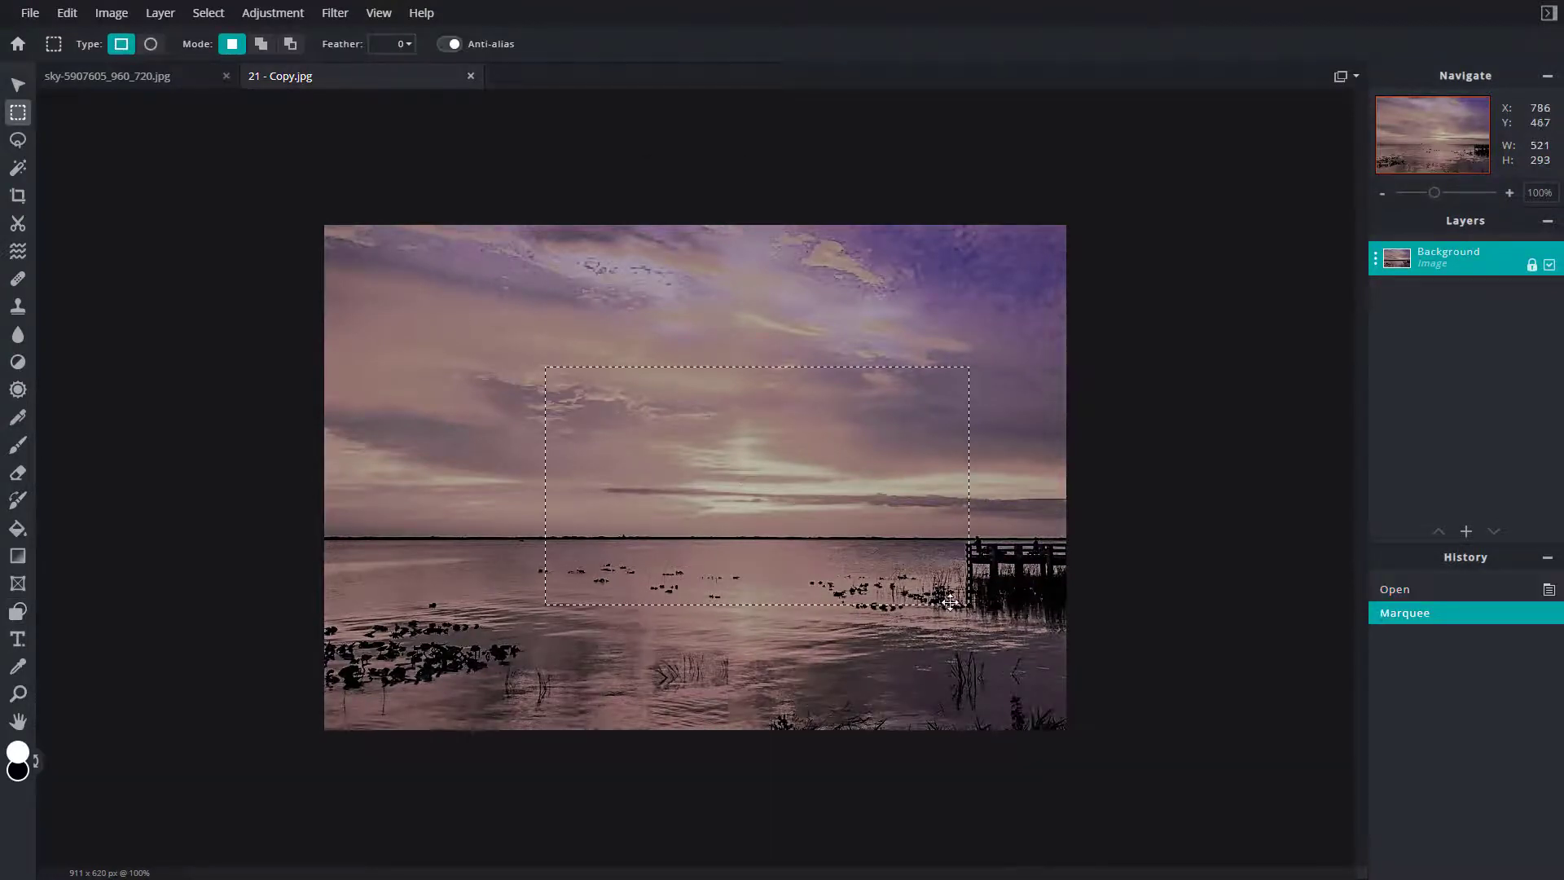
click(18, 84)
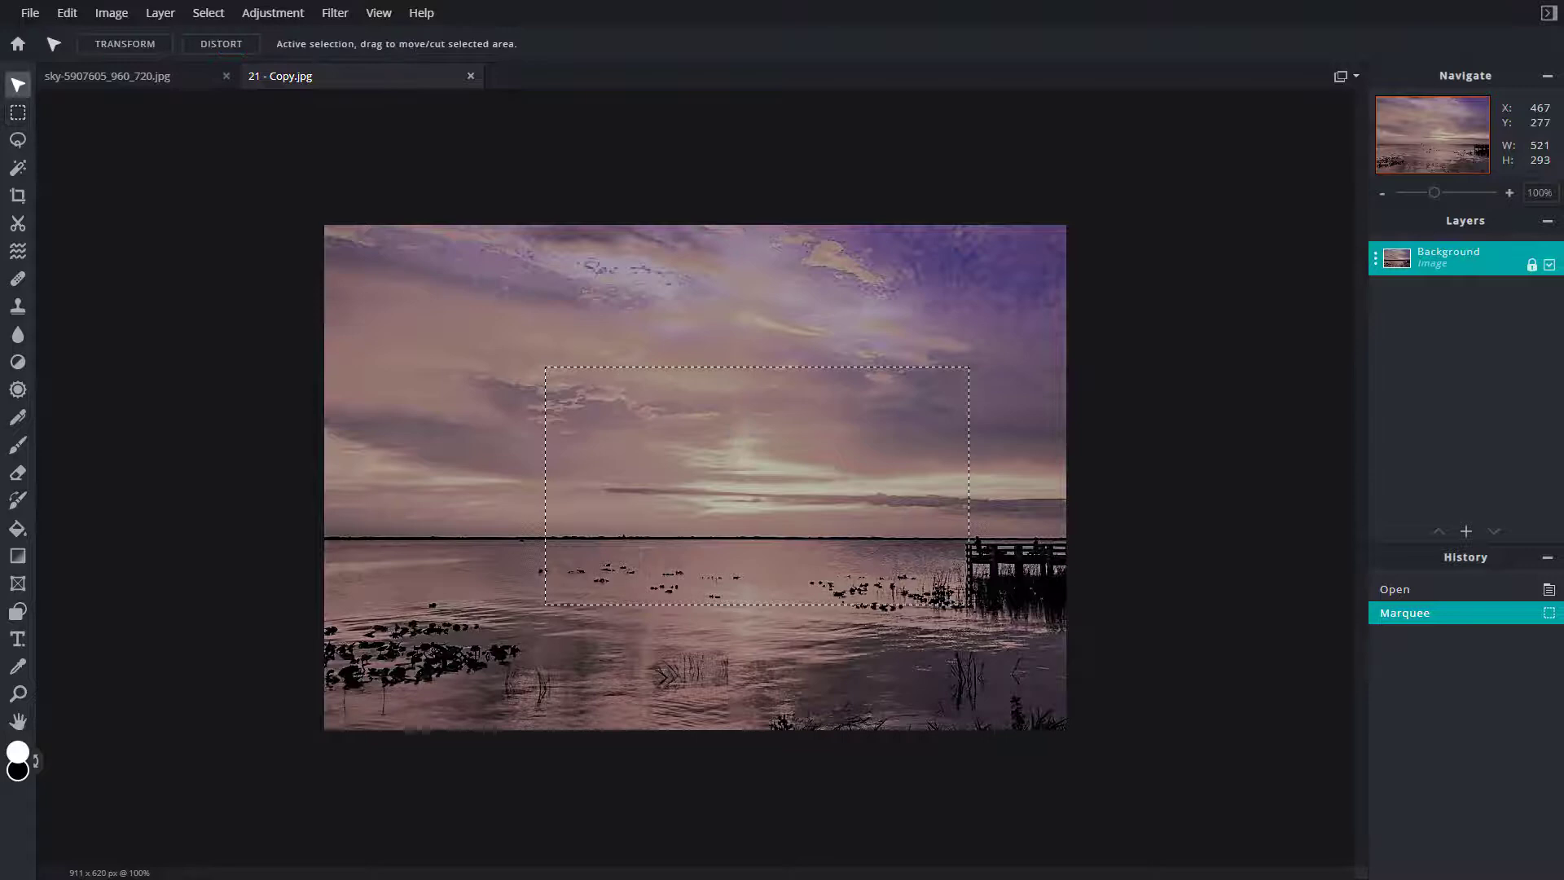
key(ctrl+c)
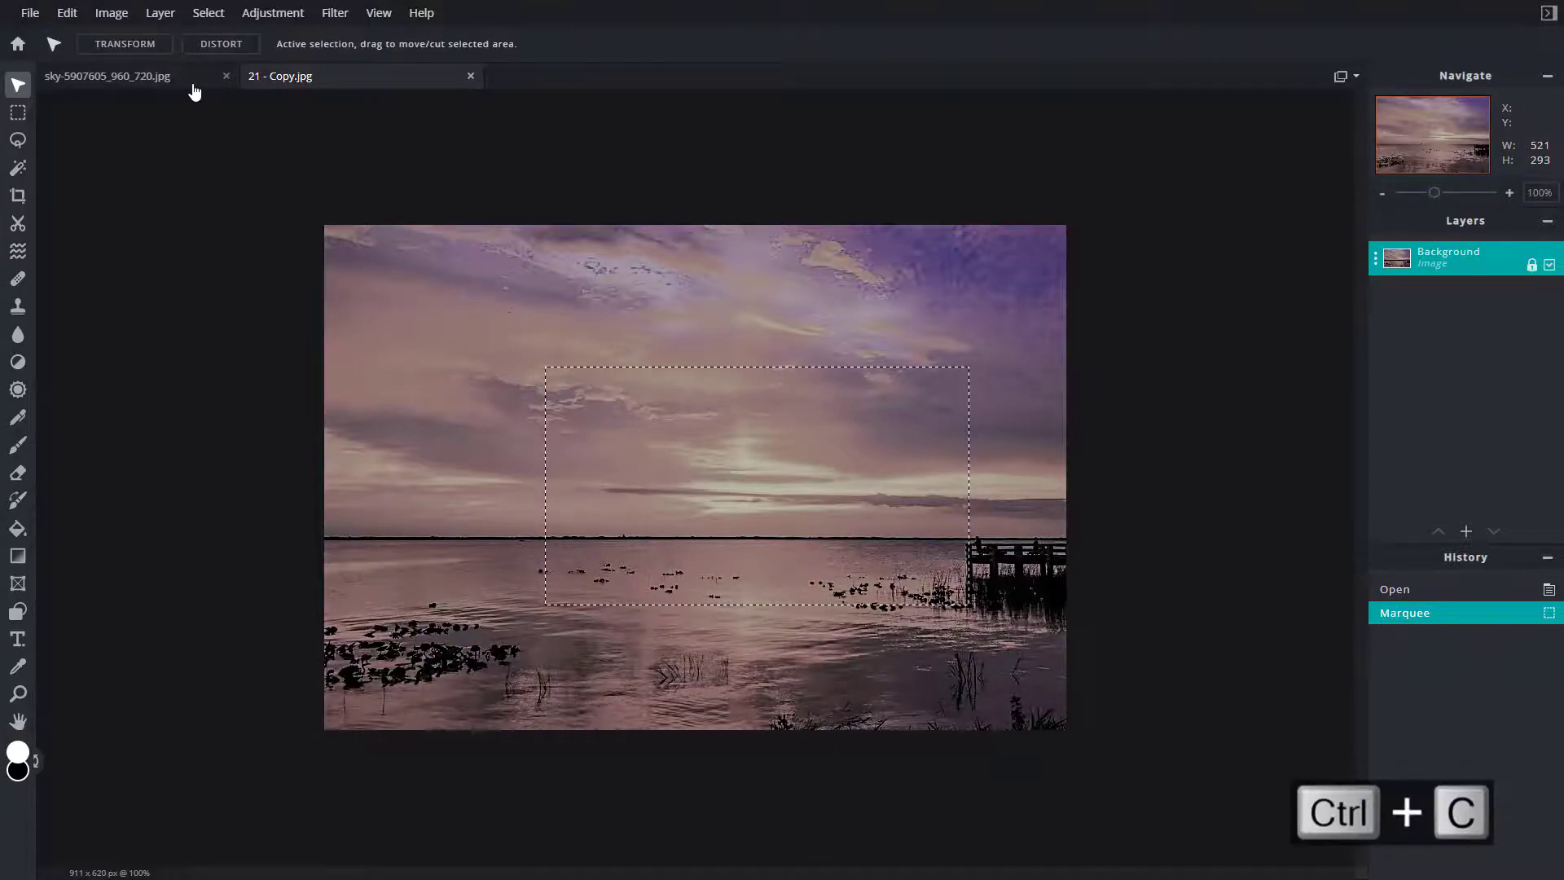
Paste the sky into the sky-5907605 composition and drag image.png below Shape 3.
click(192, 83)
key(ctrl+v)
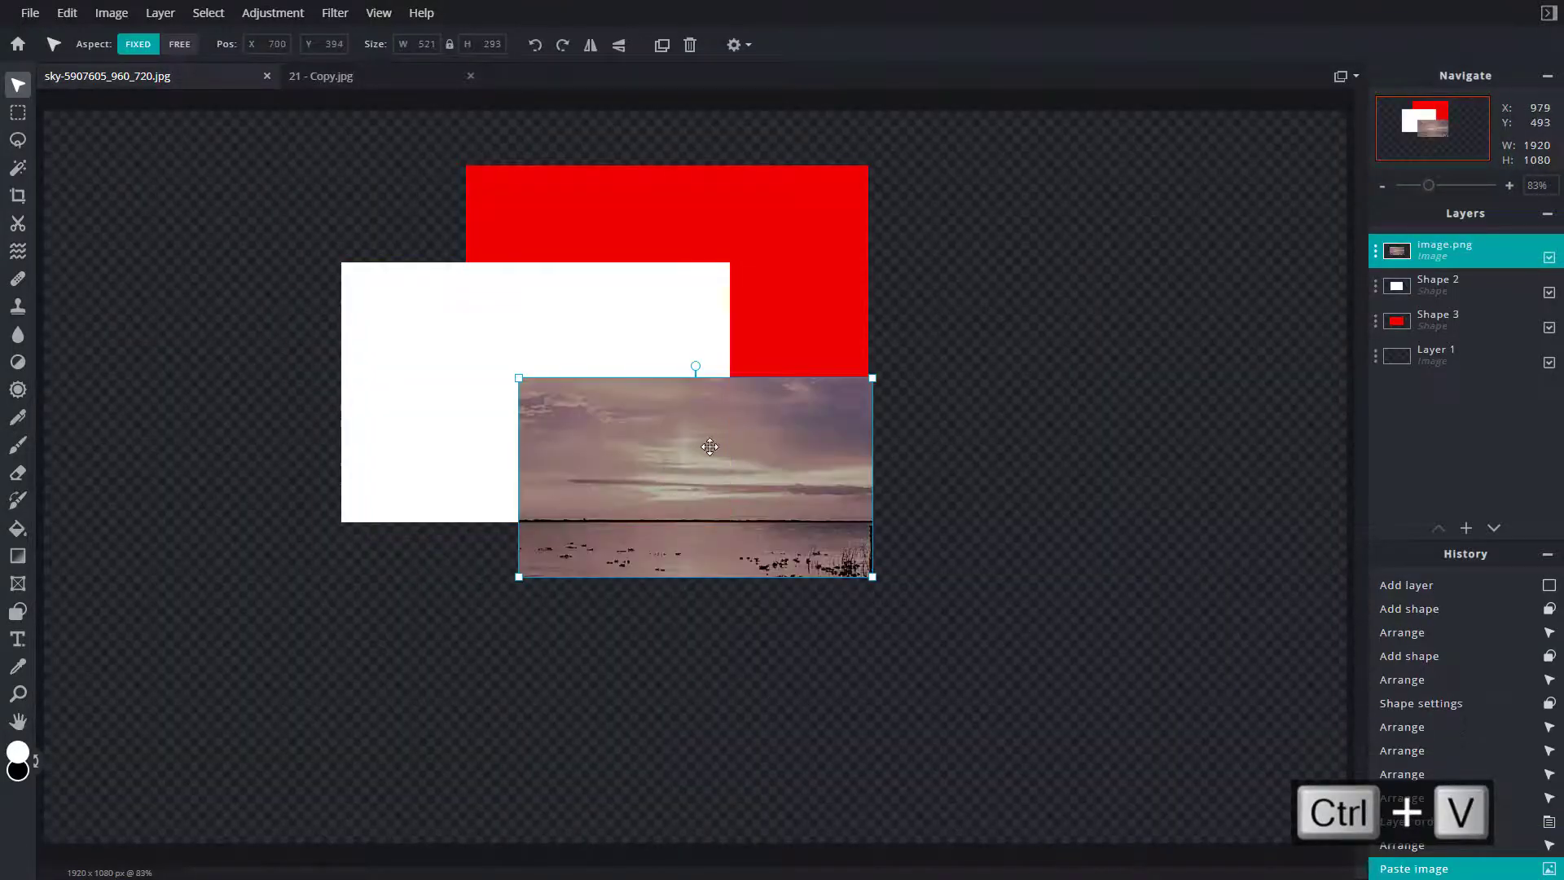
drag(731, 455, 768, 460)
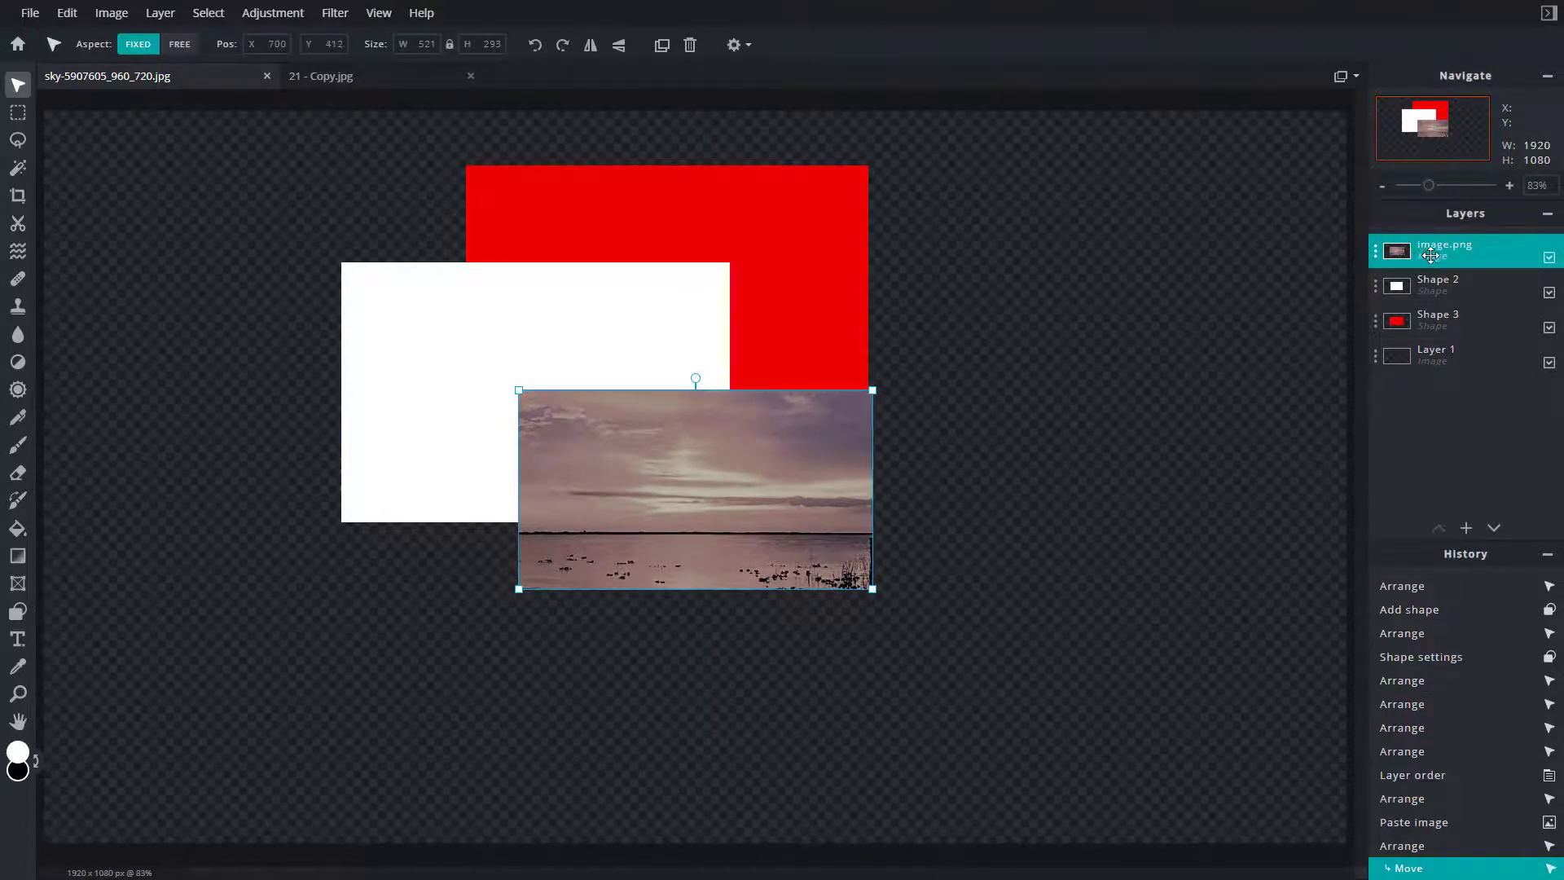
drag(1432, 251, 1432, 321)
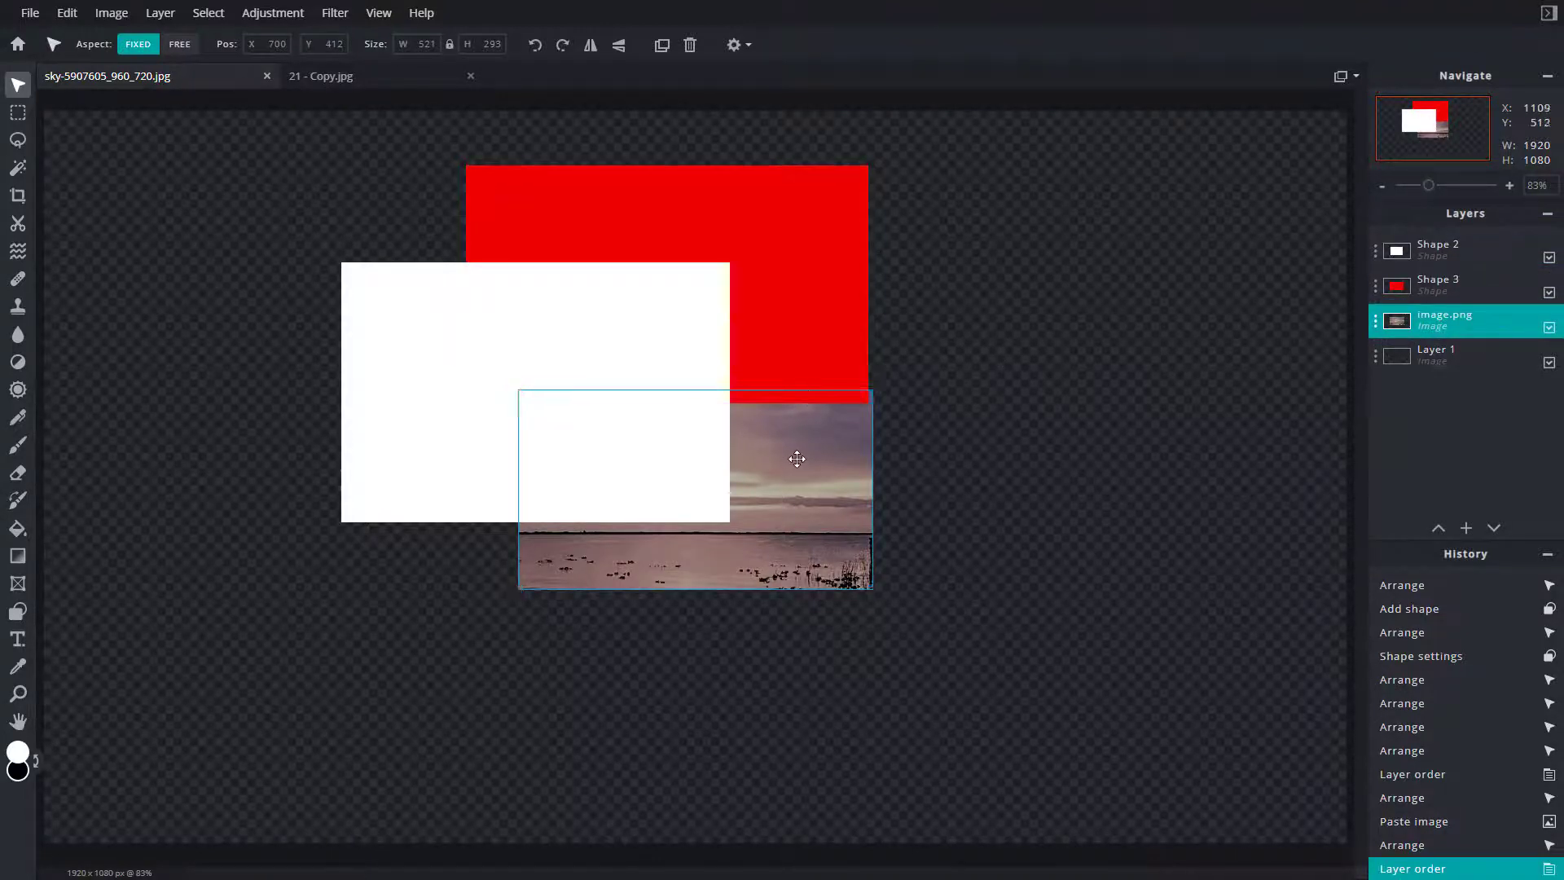
Nudge the sky photo down-left and duplicate its layer from the context menu.
right_click(795, 459)
click(795, 459)
right_click(819, 460)
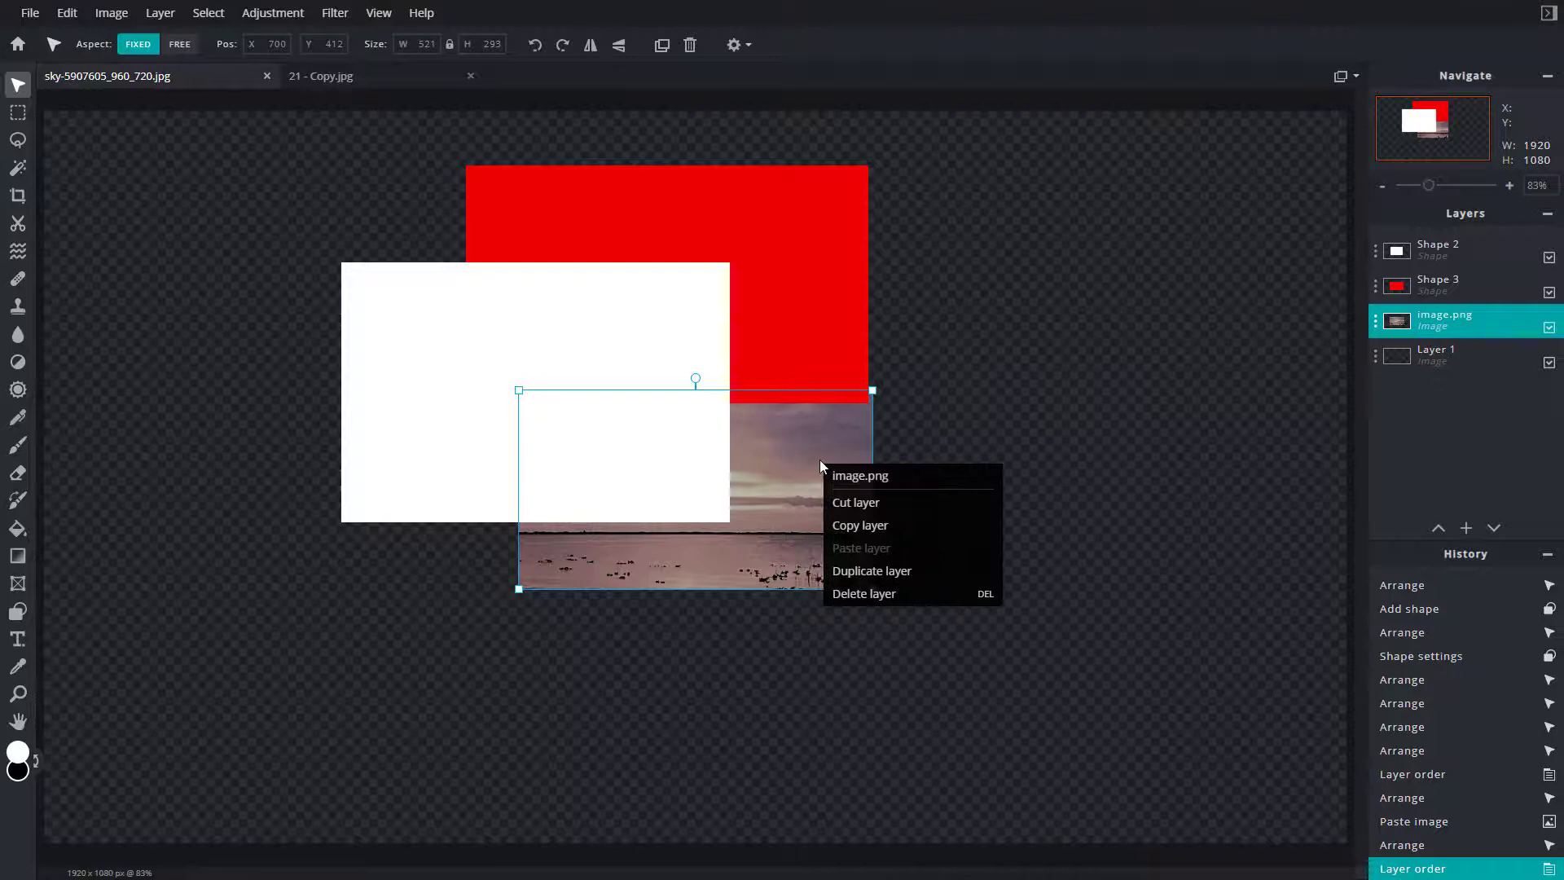
click(817, 474)
mouse_move(817, 474)
mouse_down()
mouse_move(777, 523)
mouse_move(774, 499)
mouse_up()
right_click(792, 487)
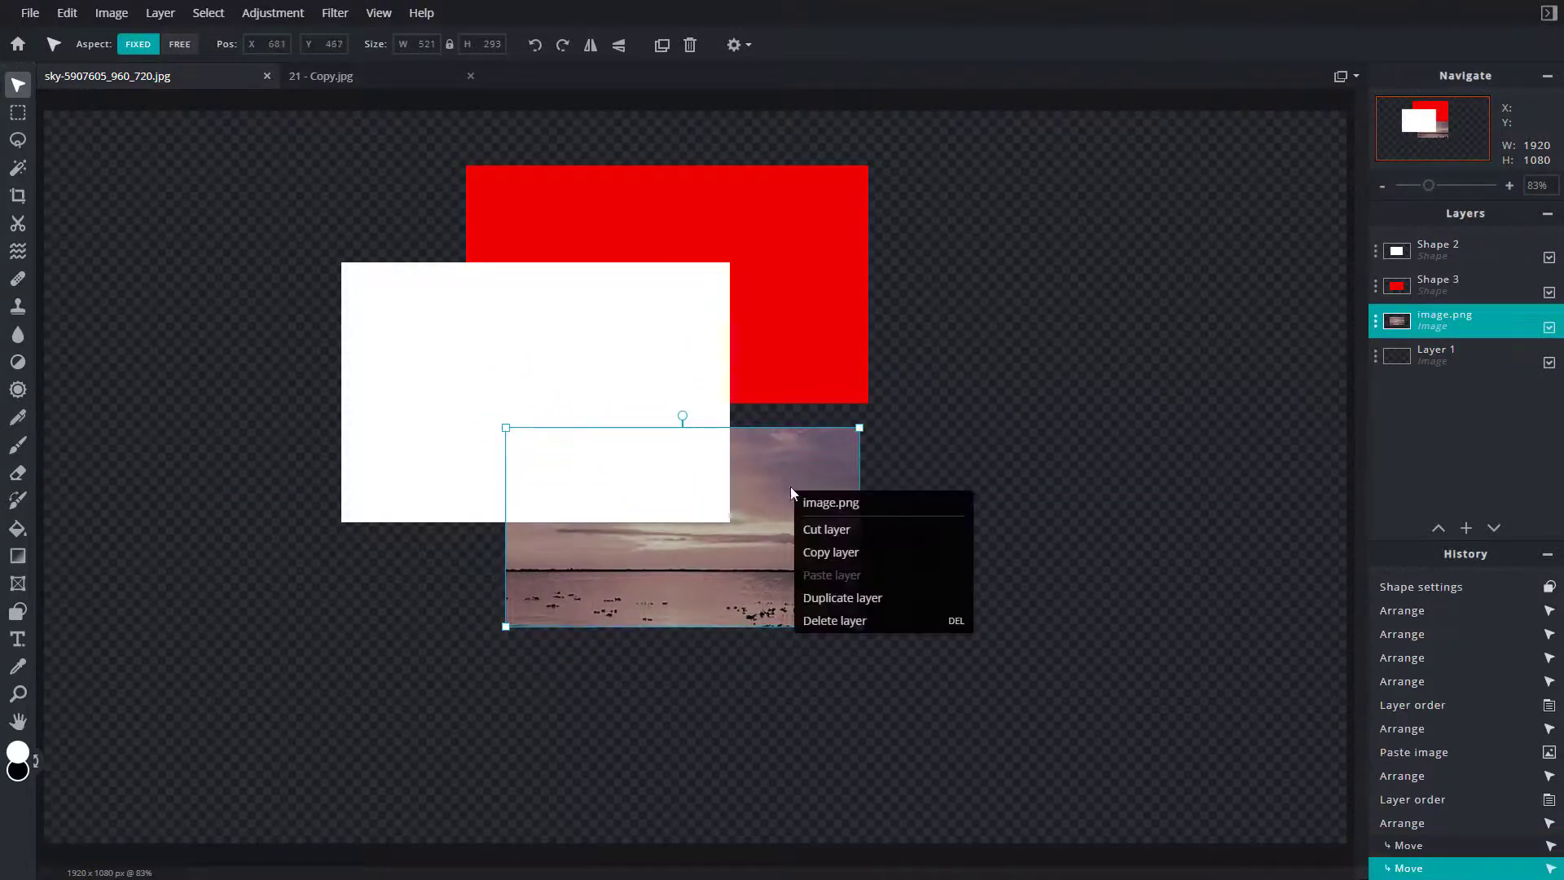
click(857, 598)
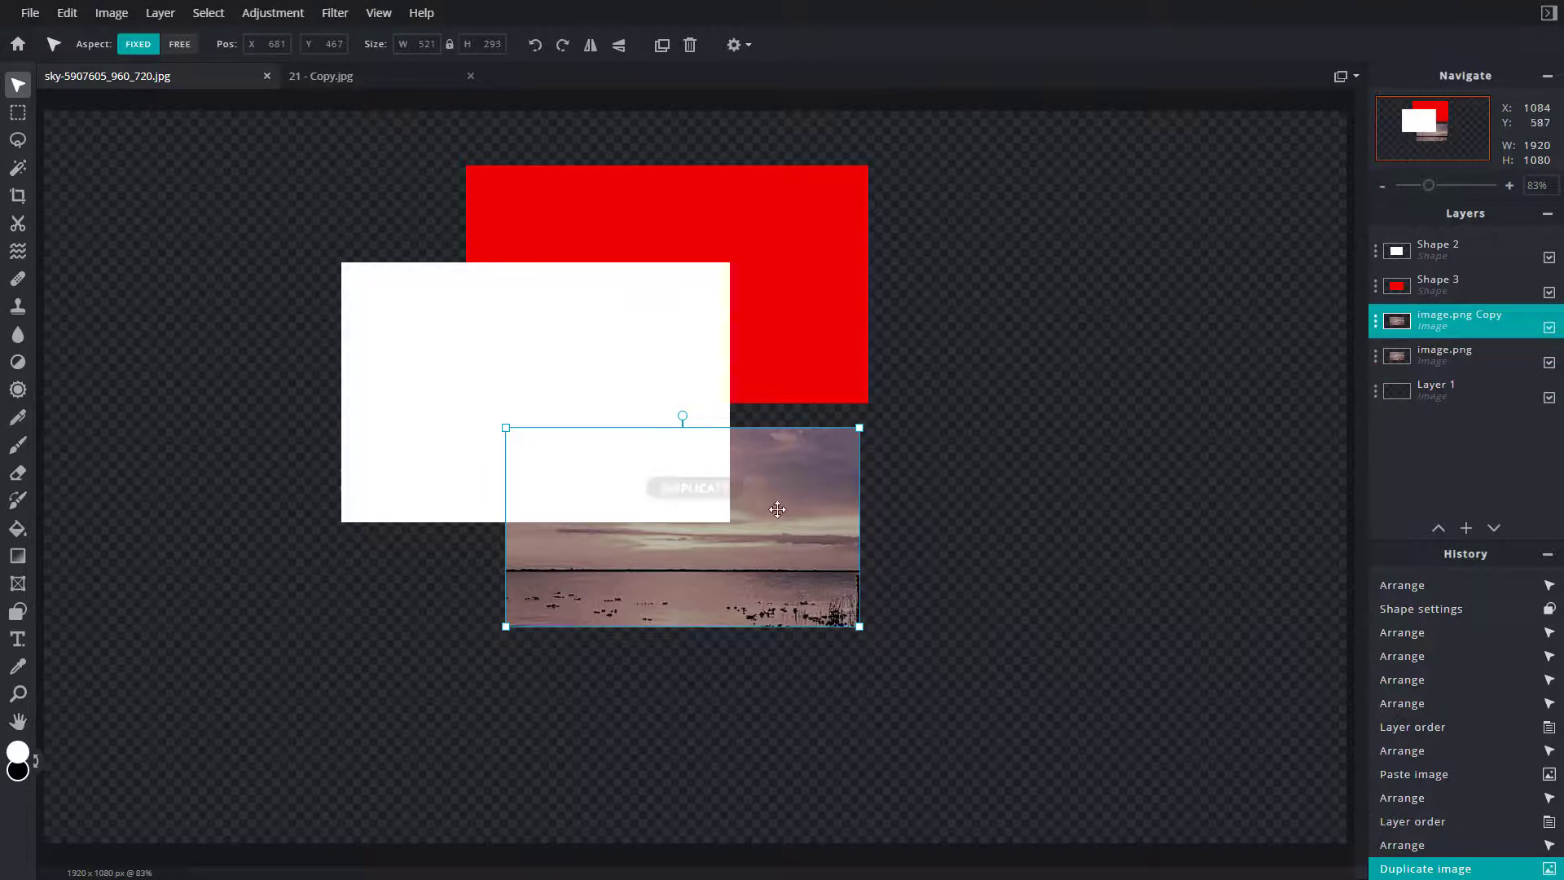
Bring the sky copy to the top of the stack and place it upper-left over the white rectangle.
drag(775, 514, 1157, 529)
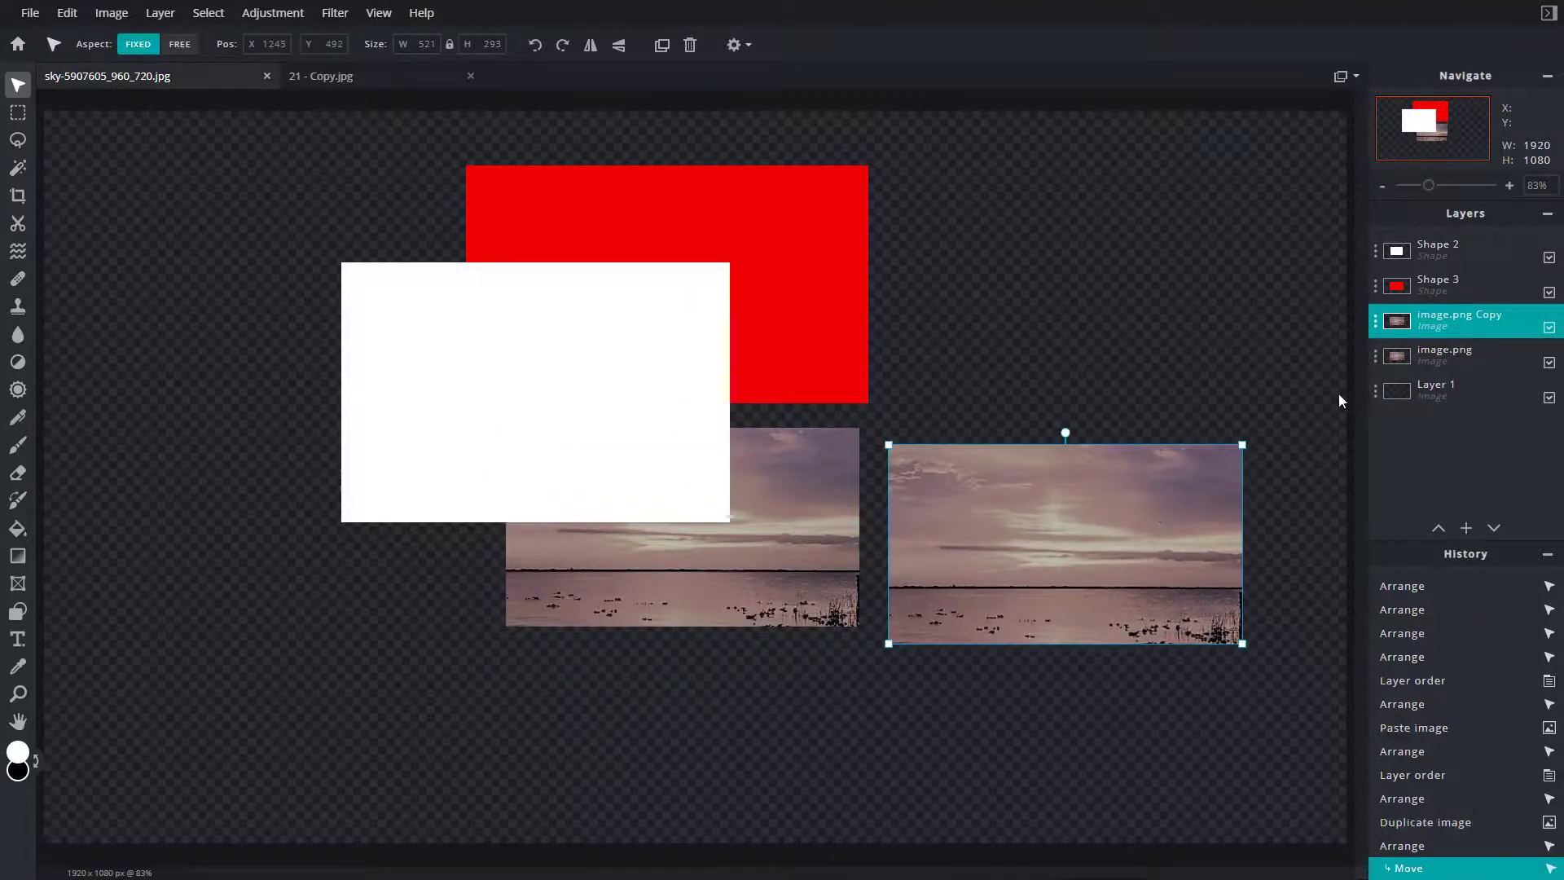
drag(1439, 317, 1438, 238)
drag(1135, 551, 448, 376)
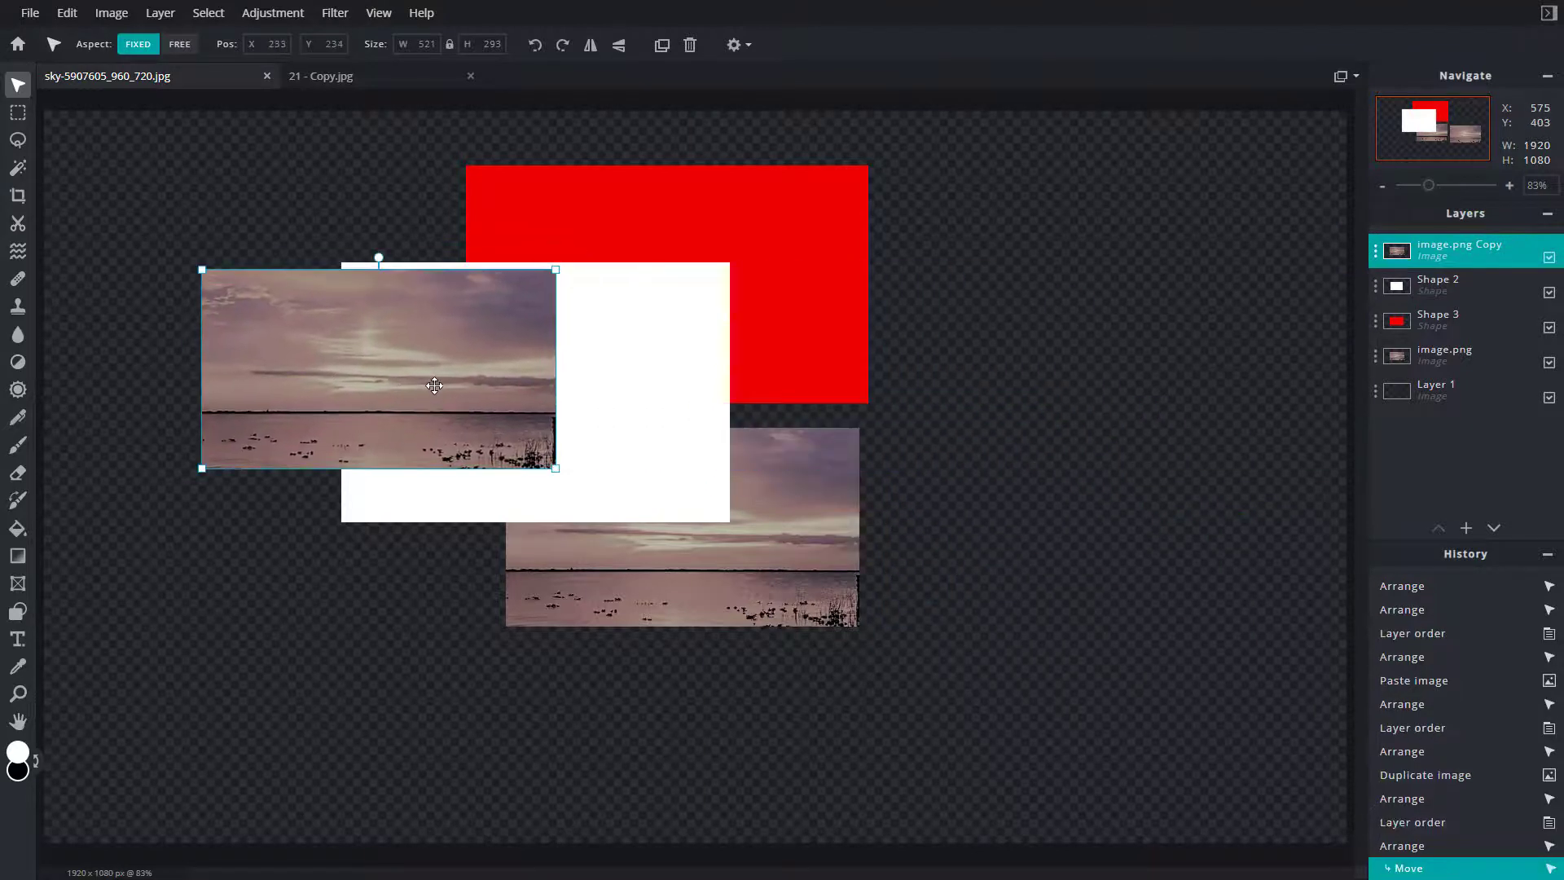
drag(664, 367, 860, 345)
Move Shape 2 below the red rectangle but above the lower sky photo, and shift it right.
drag(1438, 285, 1438, 355)
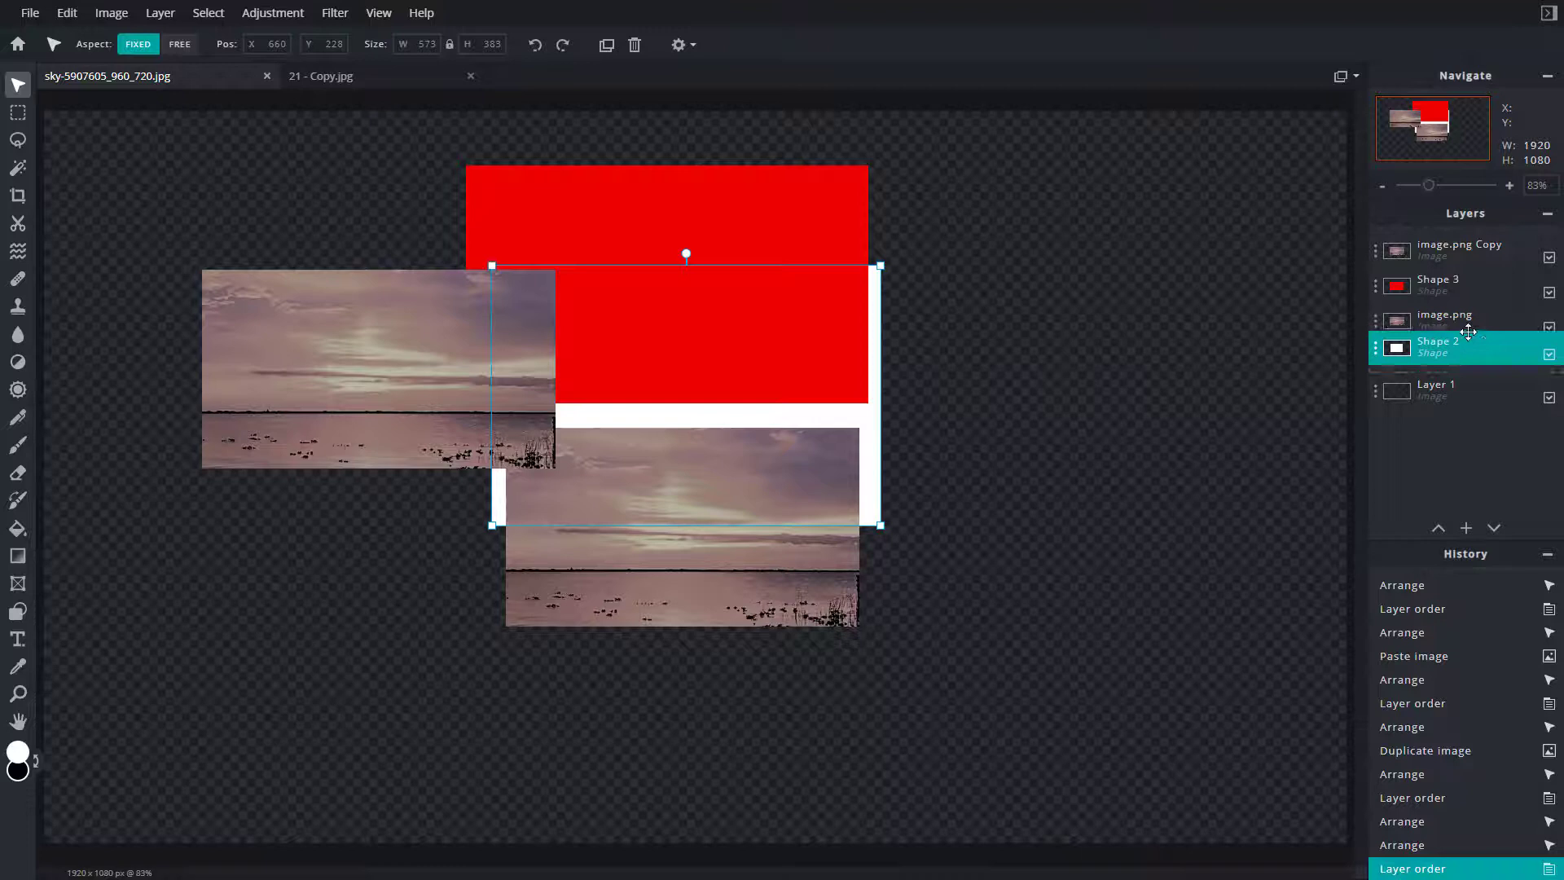
drag(1455, 355, 1455, 314)
drag(856, 454, 960, 445)
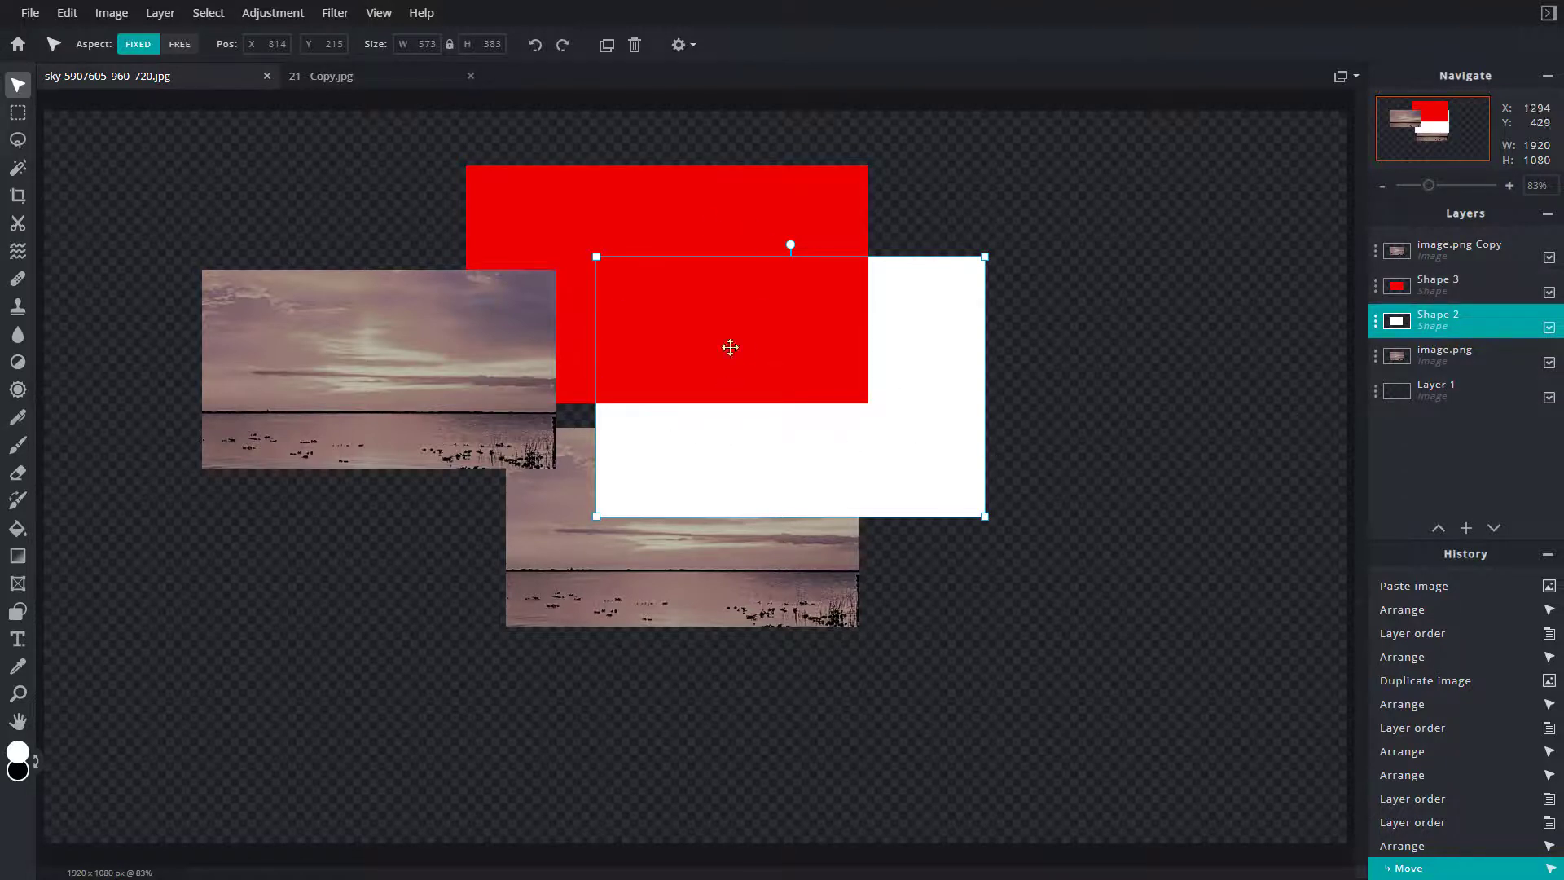
Hide every layer via its visibility box, then show them all again.
click(1550, 258)
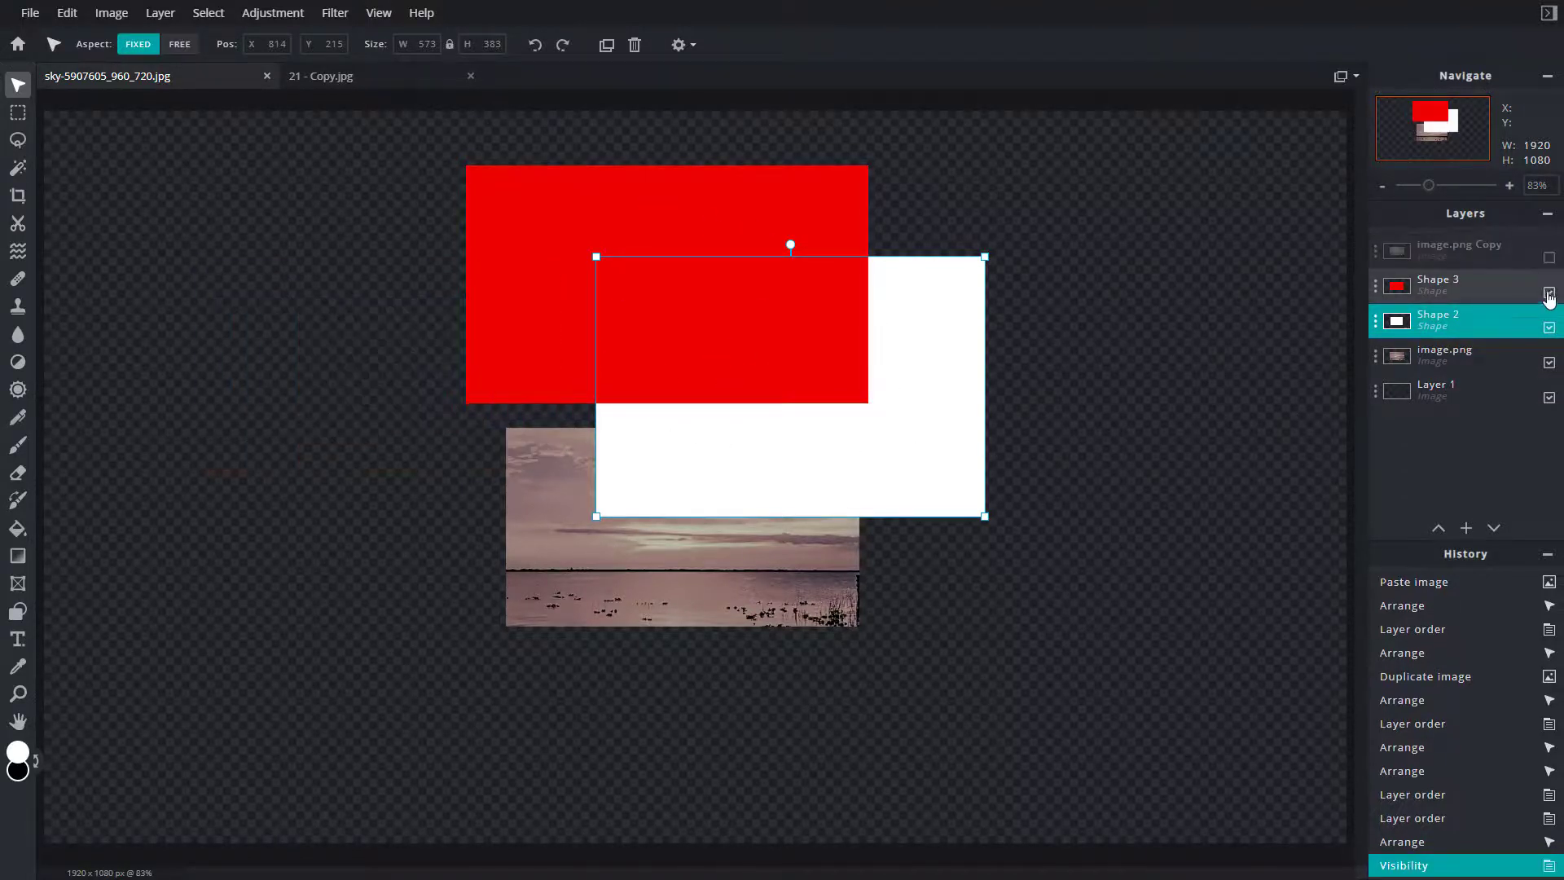
click(1549, 292)
click(1550, 325)
click(1550, 362)
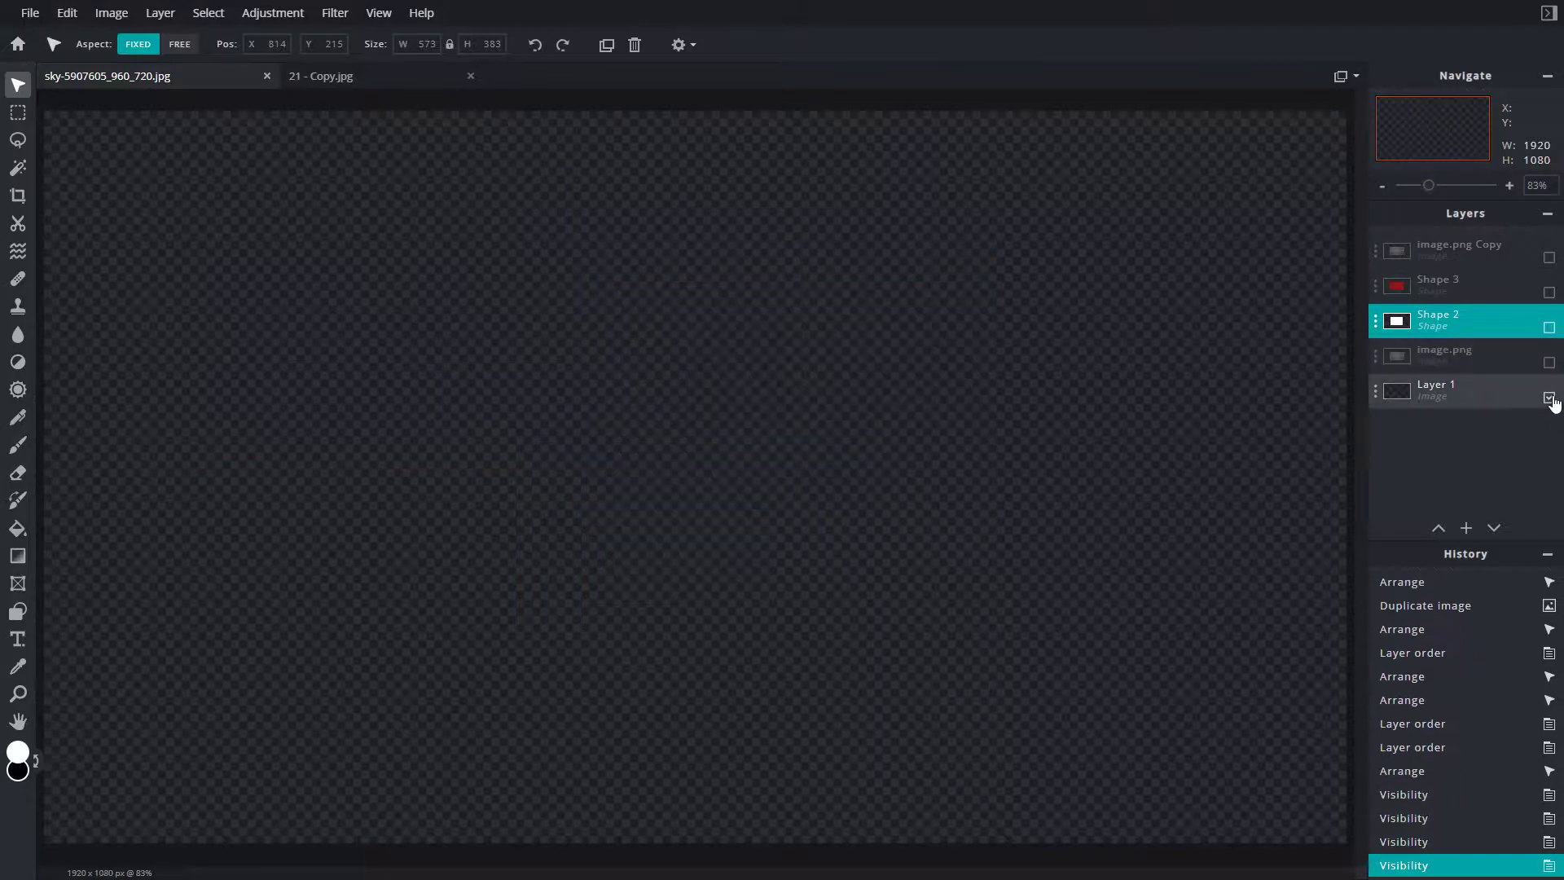
click(1551, 397)
click(1550, 361)
click(1549, 327)
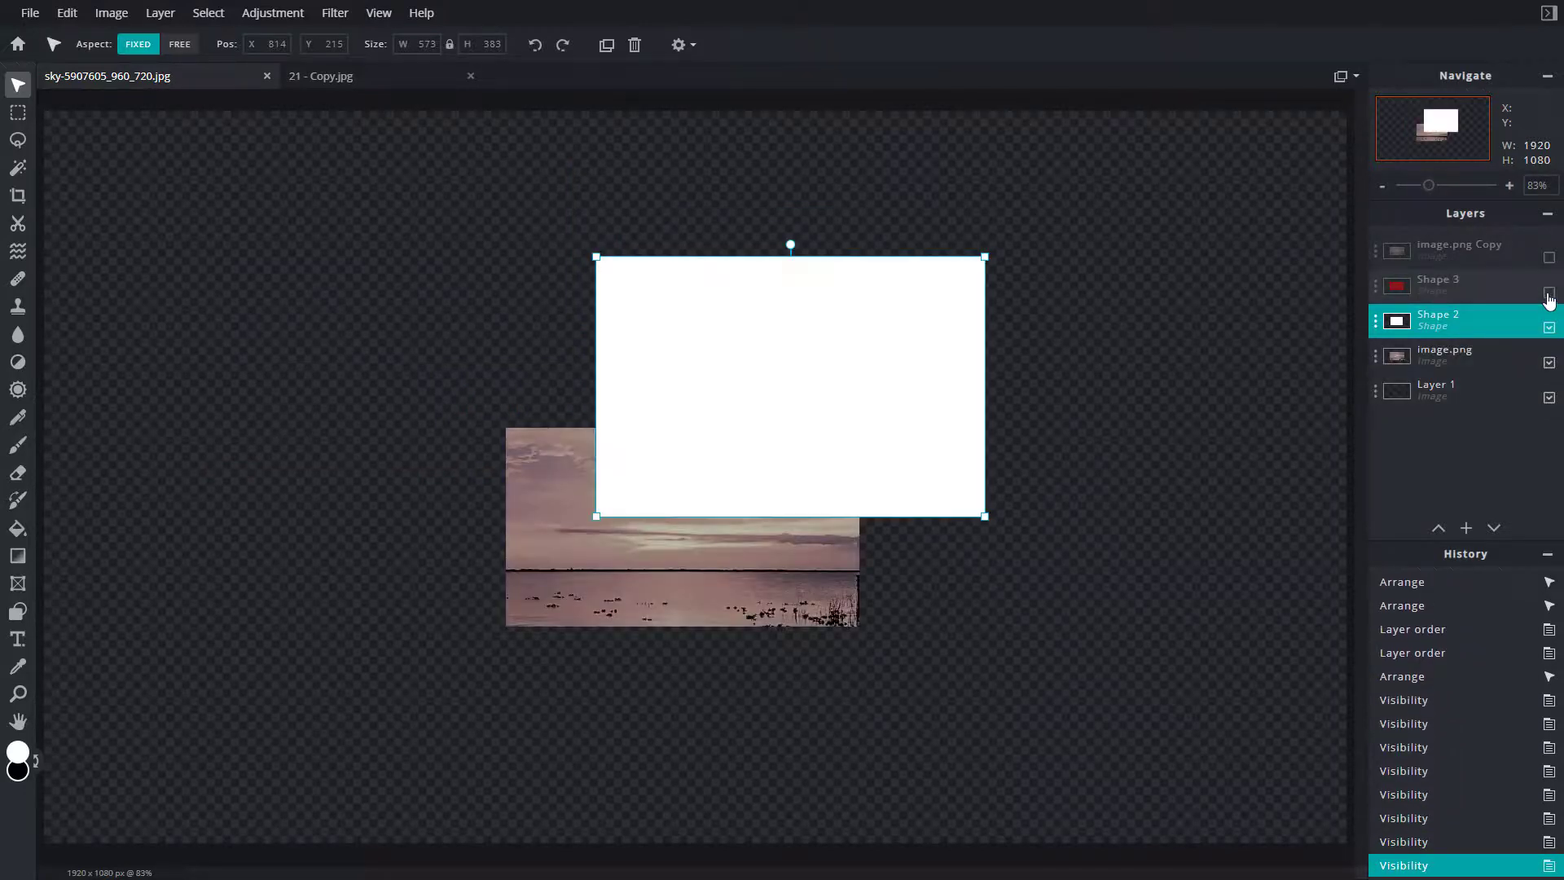
click(1551, 291)
click(1550, 258)
Nudge the white rectangle slightly left.
drag(965, 386, 933, 406)
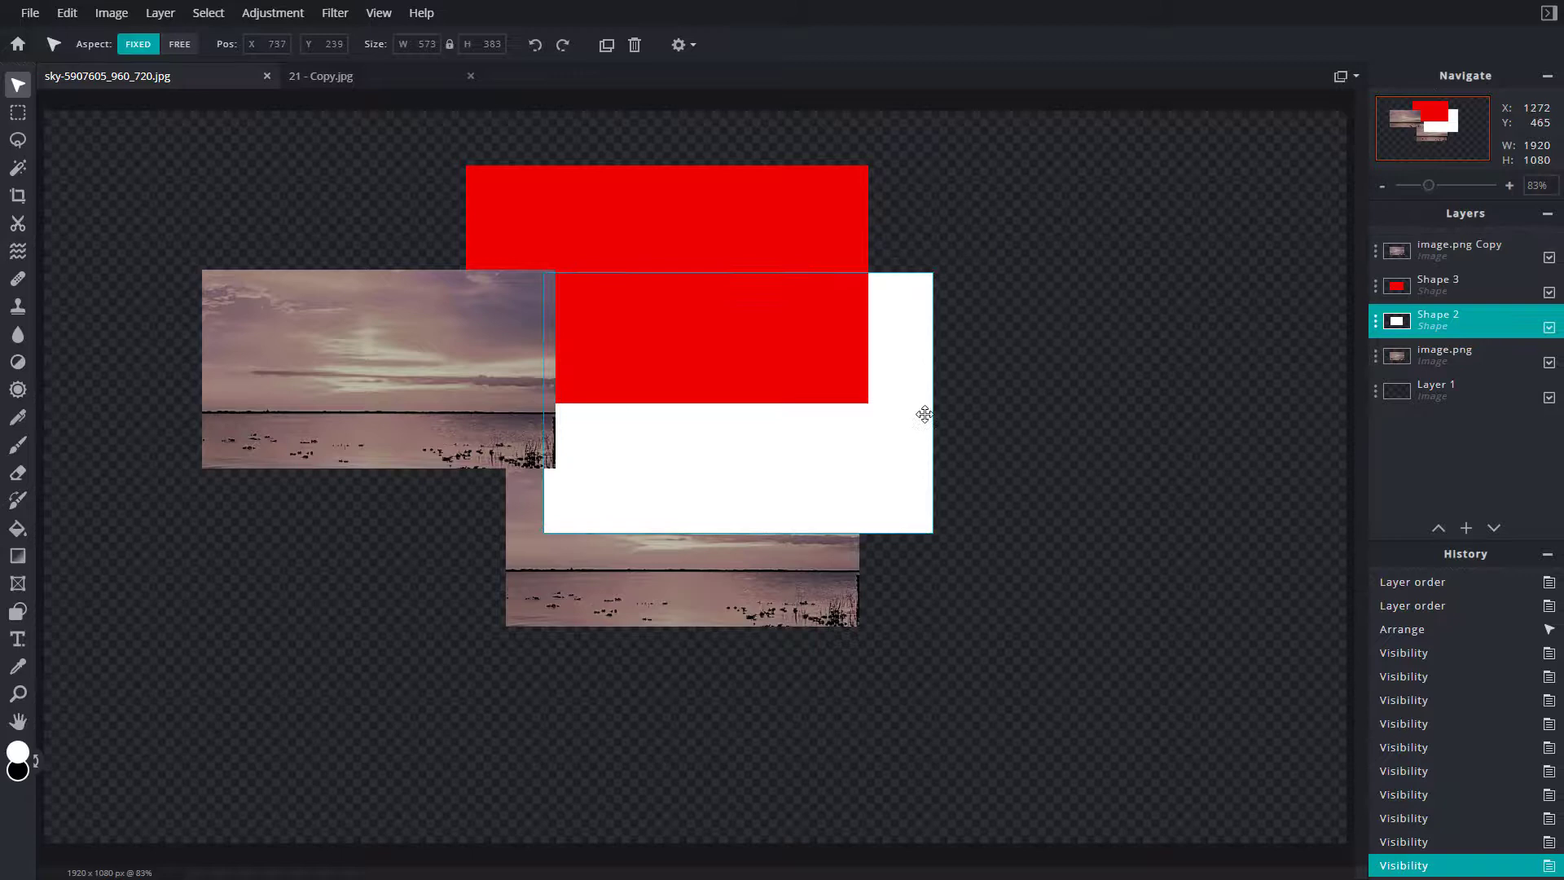